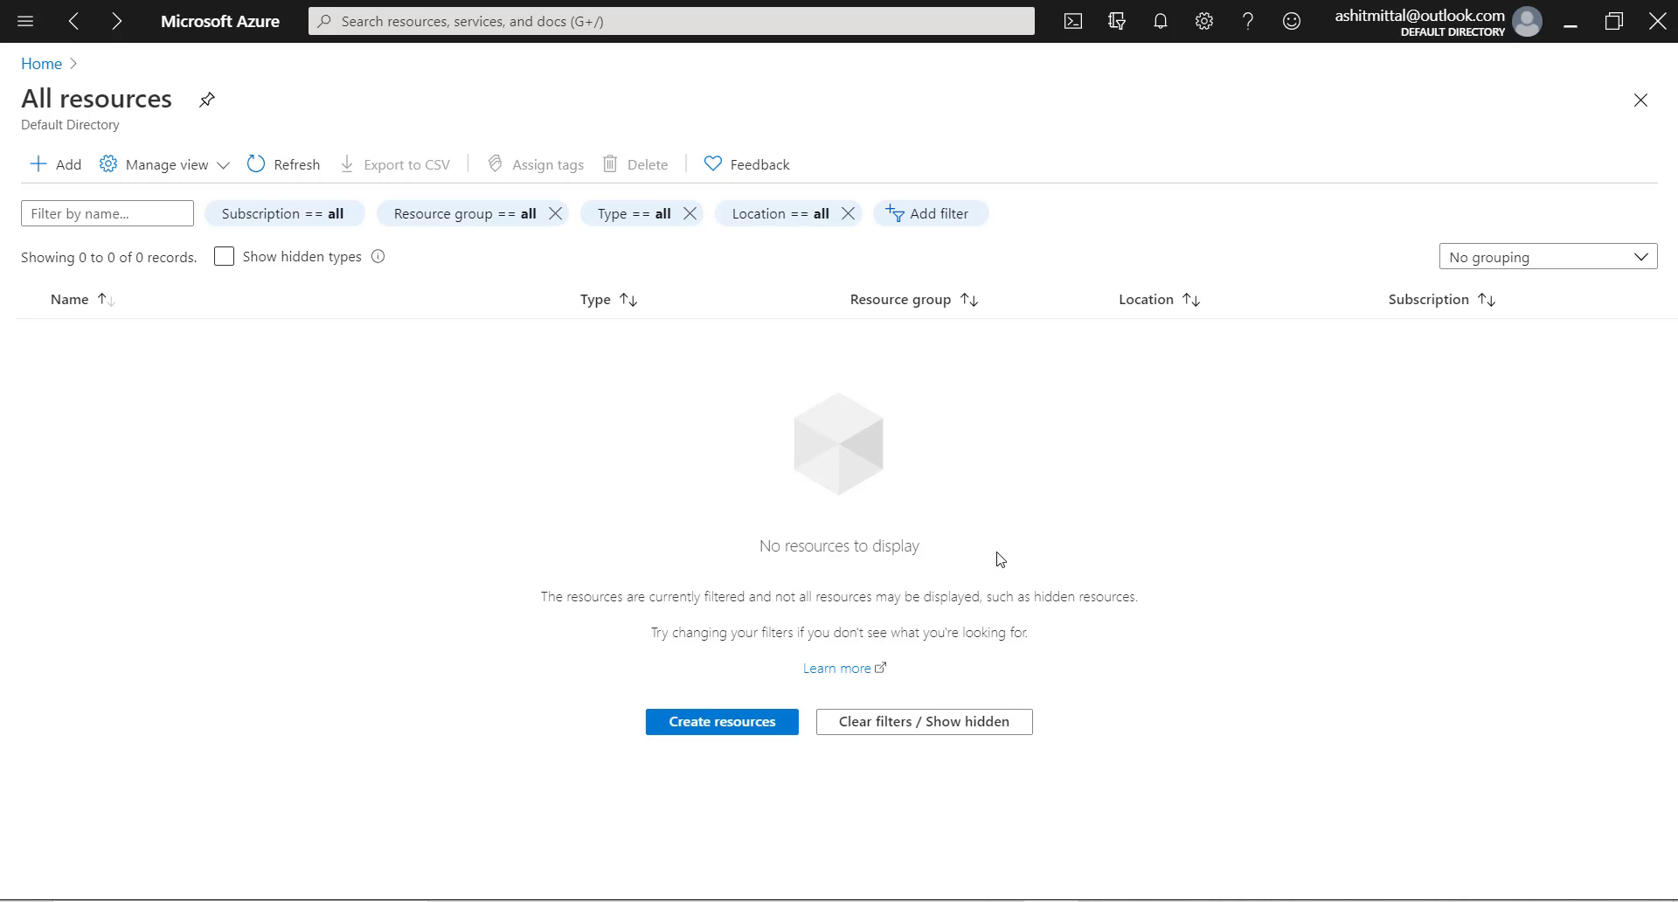
Search for the Storage accounts service, open it and start creating a new storage account
left_click(386, 17)
type("stro")
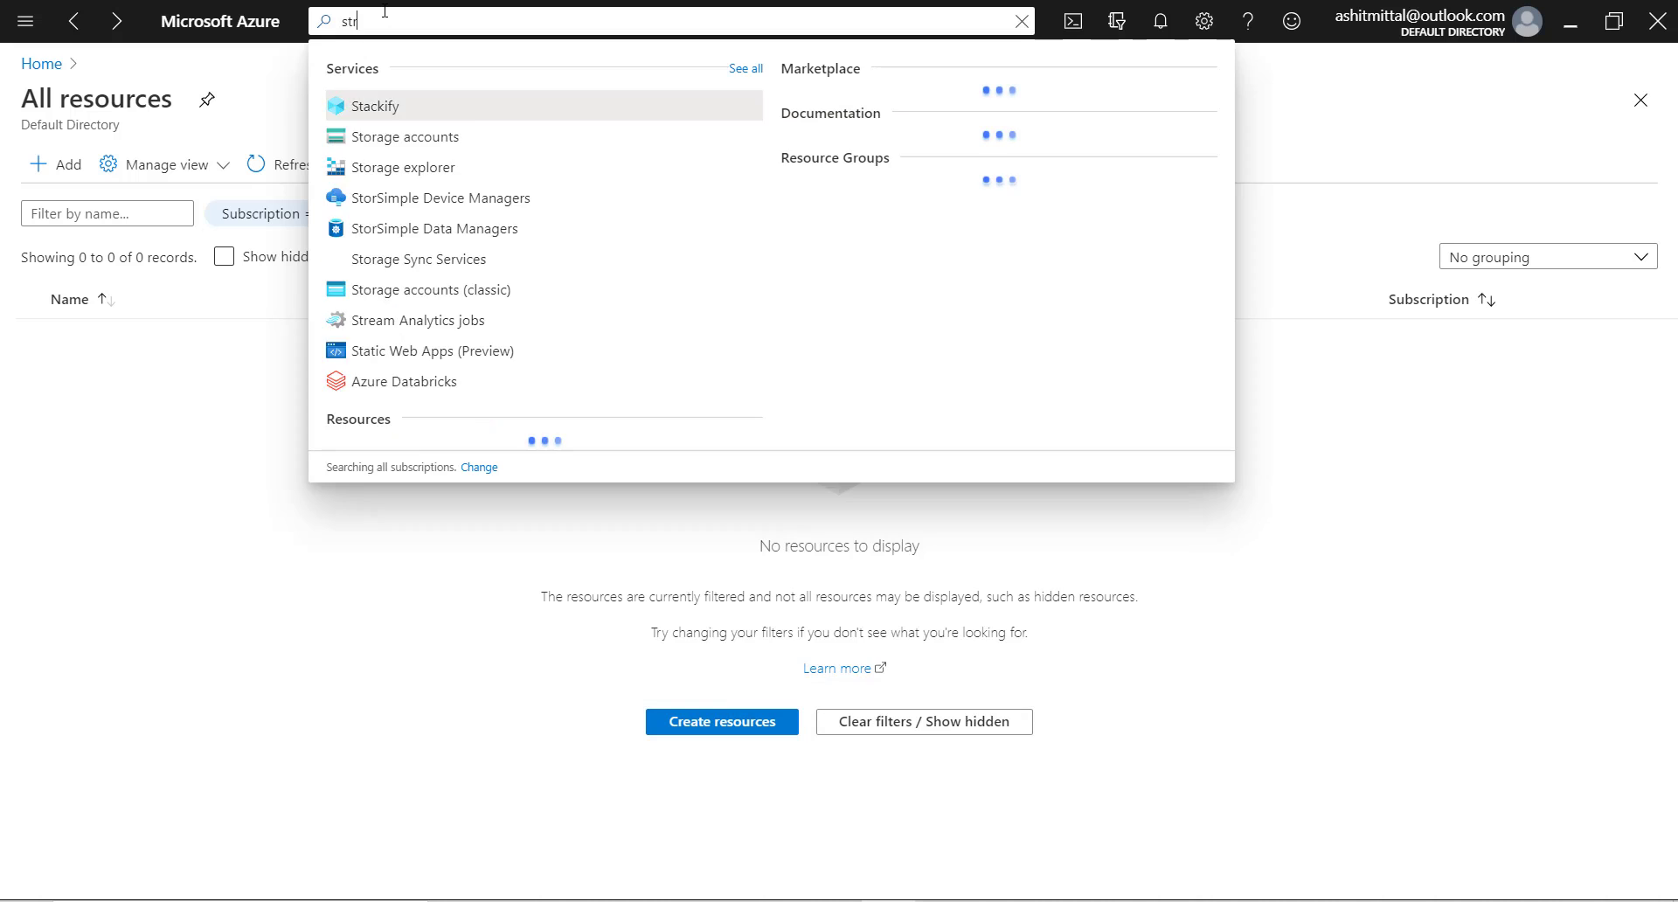
key("BackSpace")
key("BackSpace")
type("orage")
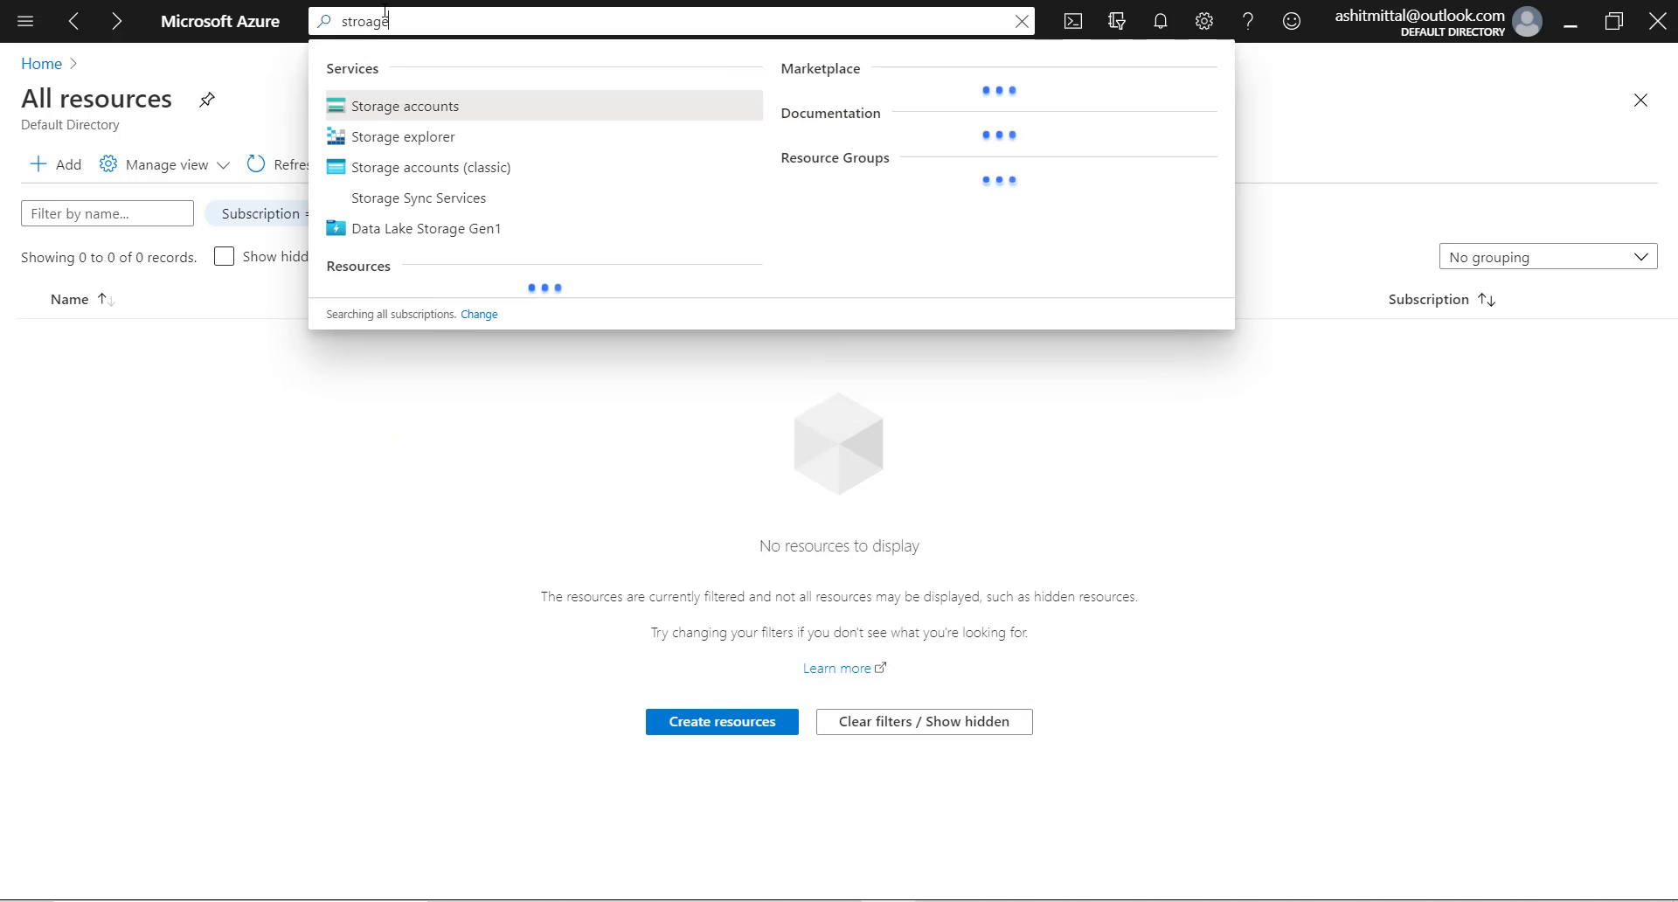
left_click(395, 106)
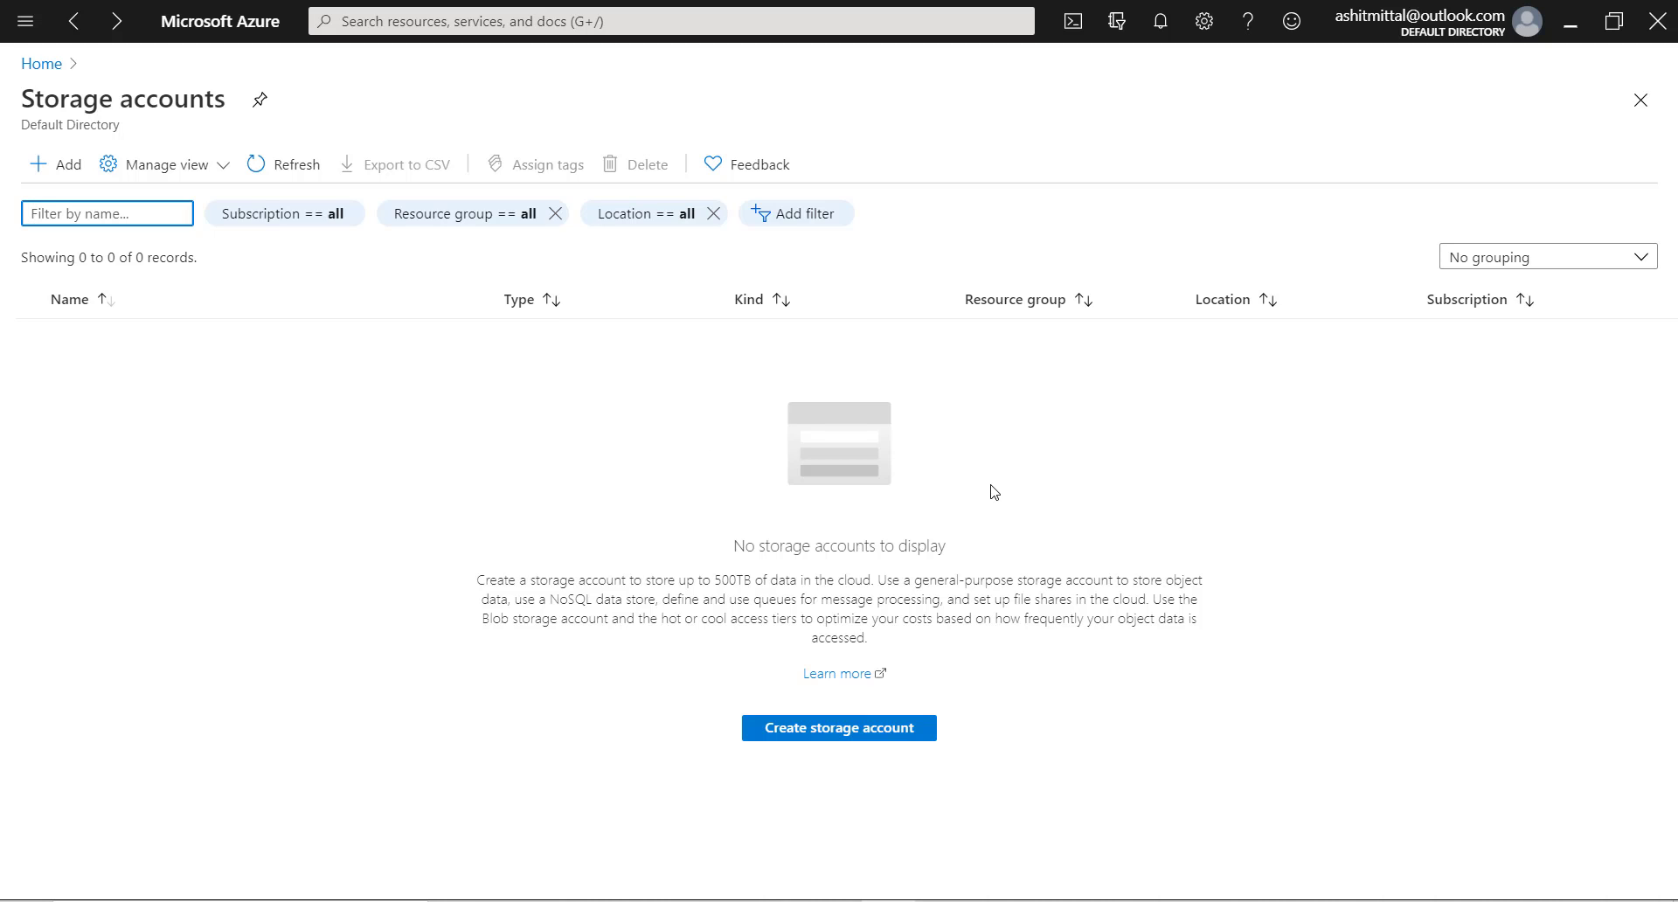
left_click(898, 746)
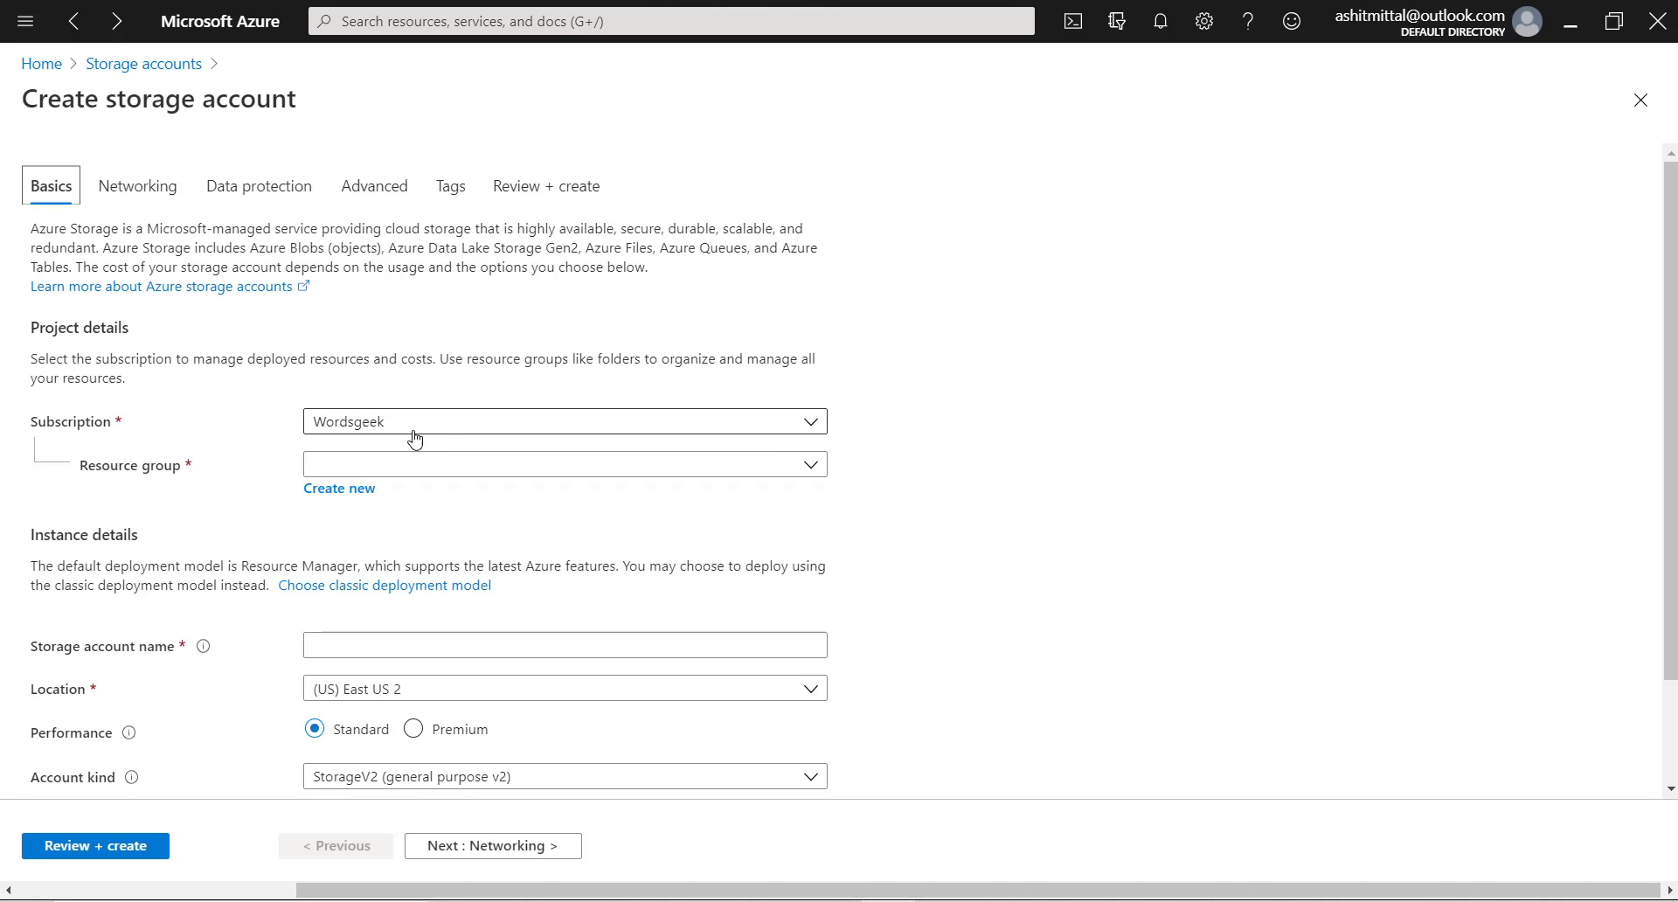
Create a new resource group named storageaccdemo-rg for the storage account
left_click(356, 490)
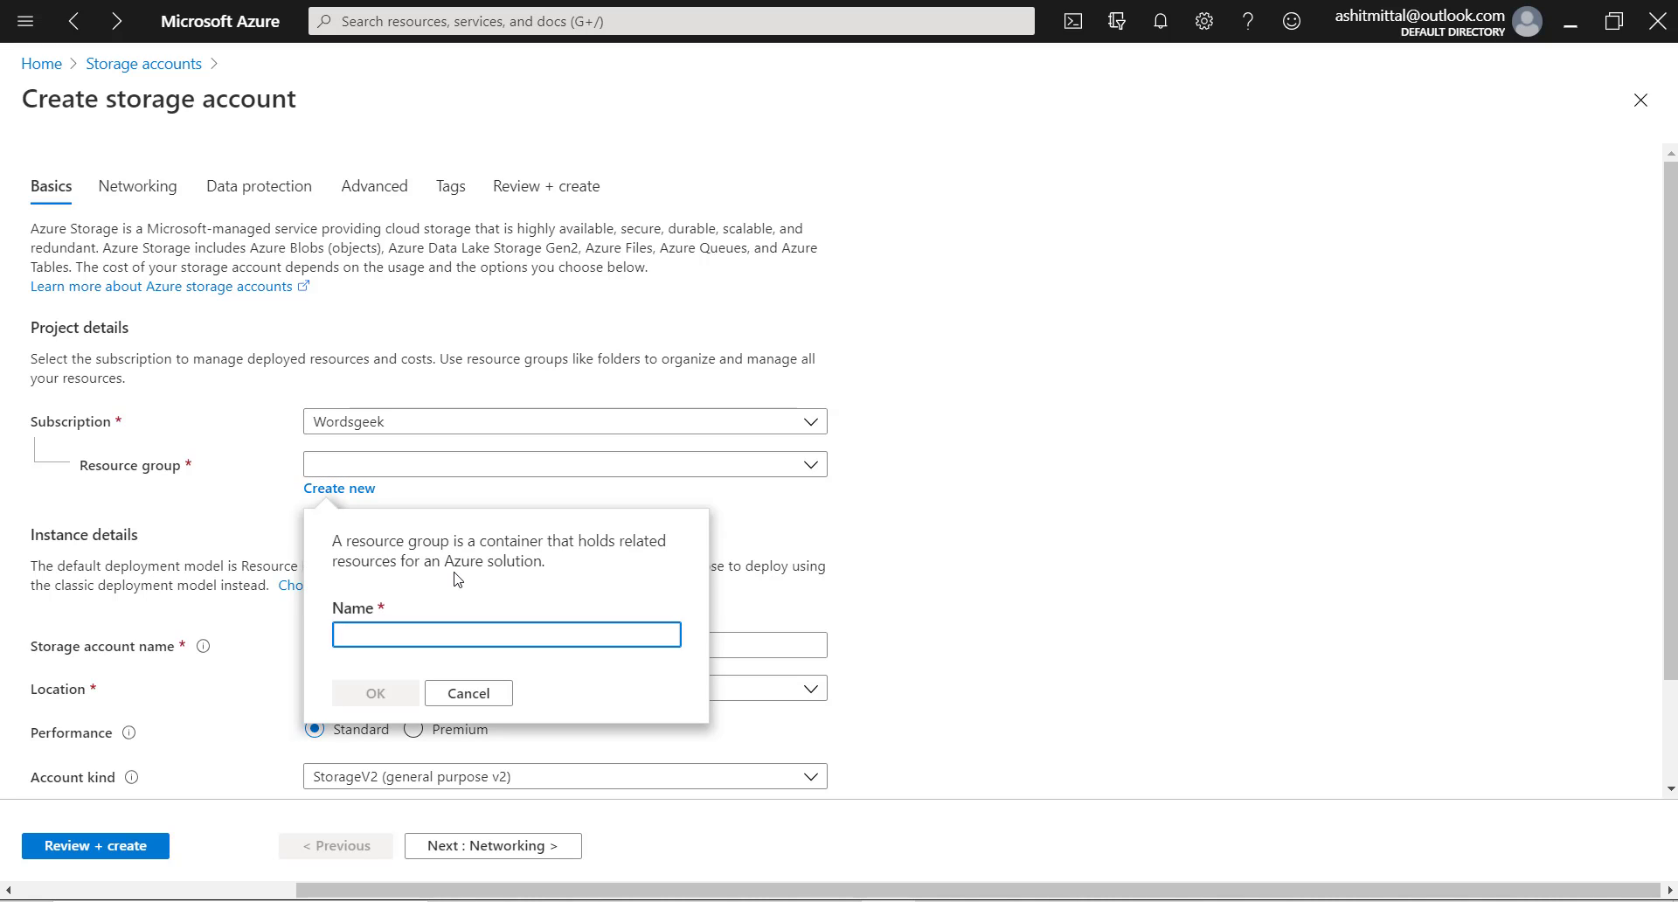
type("storage")
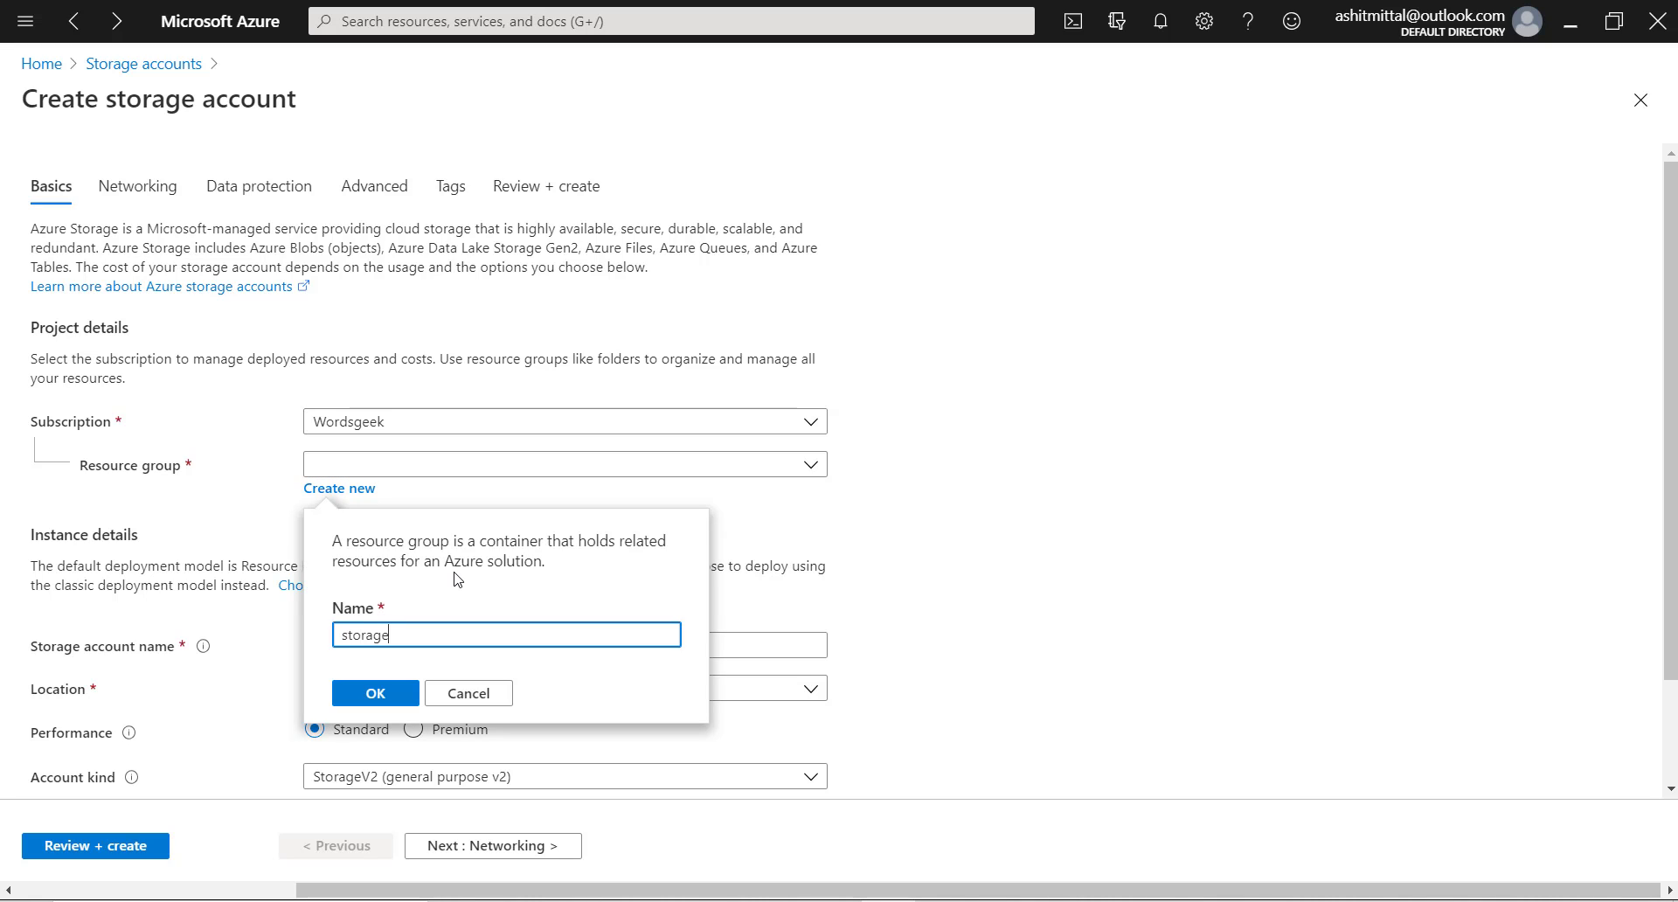
type("accdemo-rg")
left_click(384, 693)
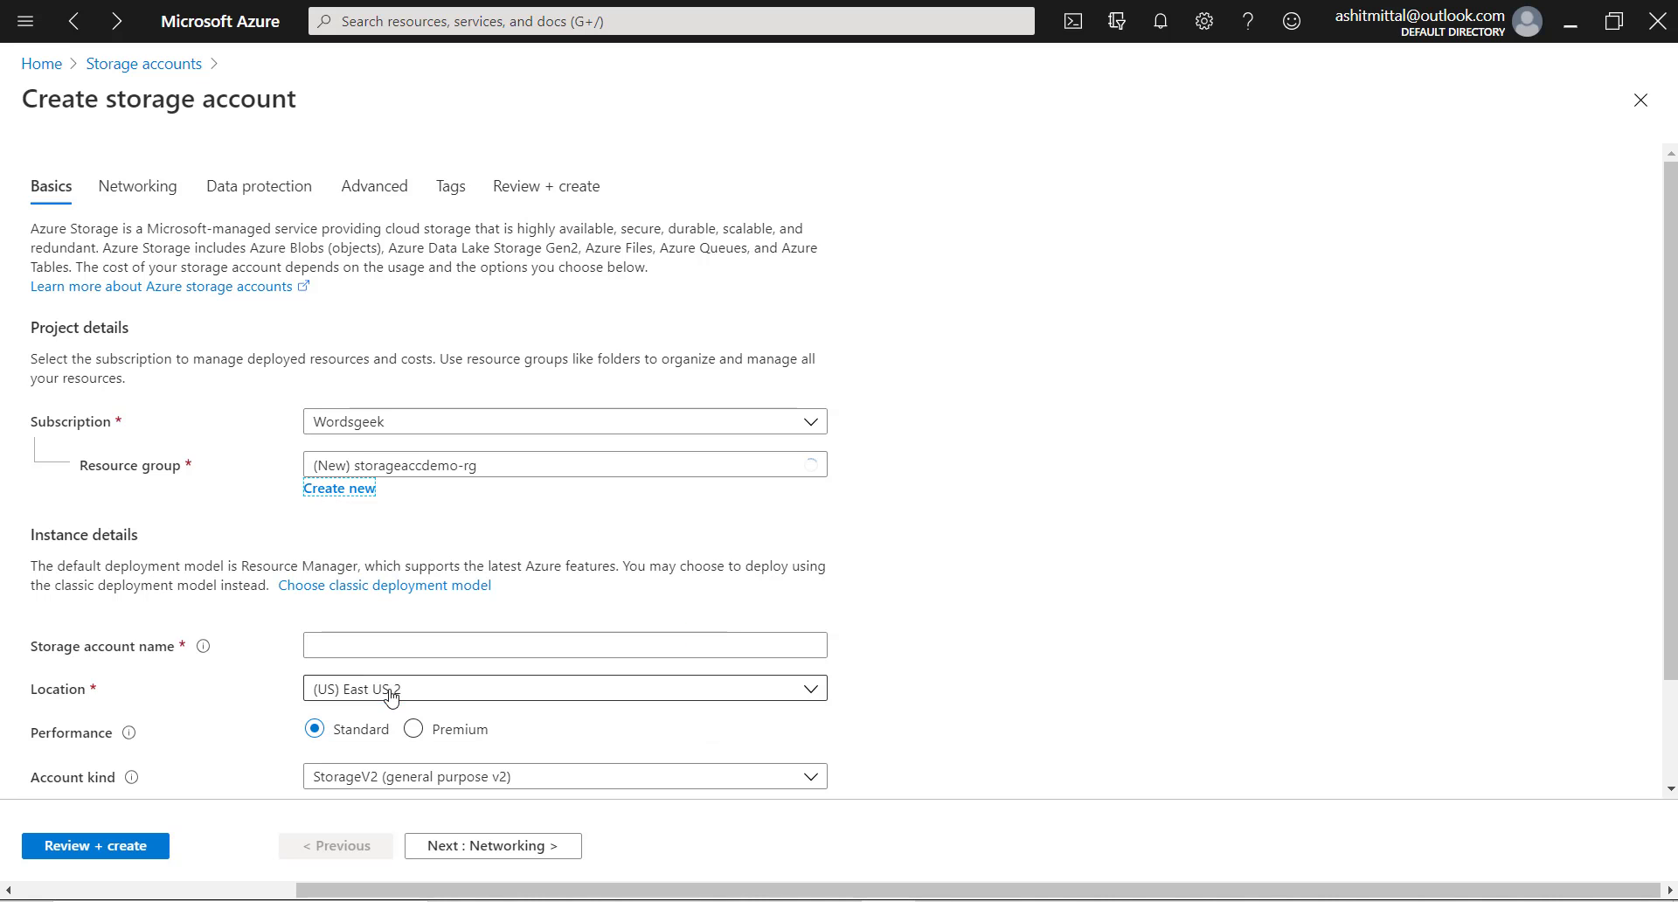
Name the storage account storageaccdemo12 and set its location to (Europe) West Europe
scroll(376, 671, "down", 1)
left_click(353, 534)
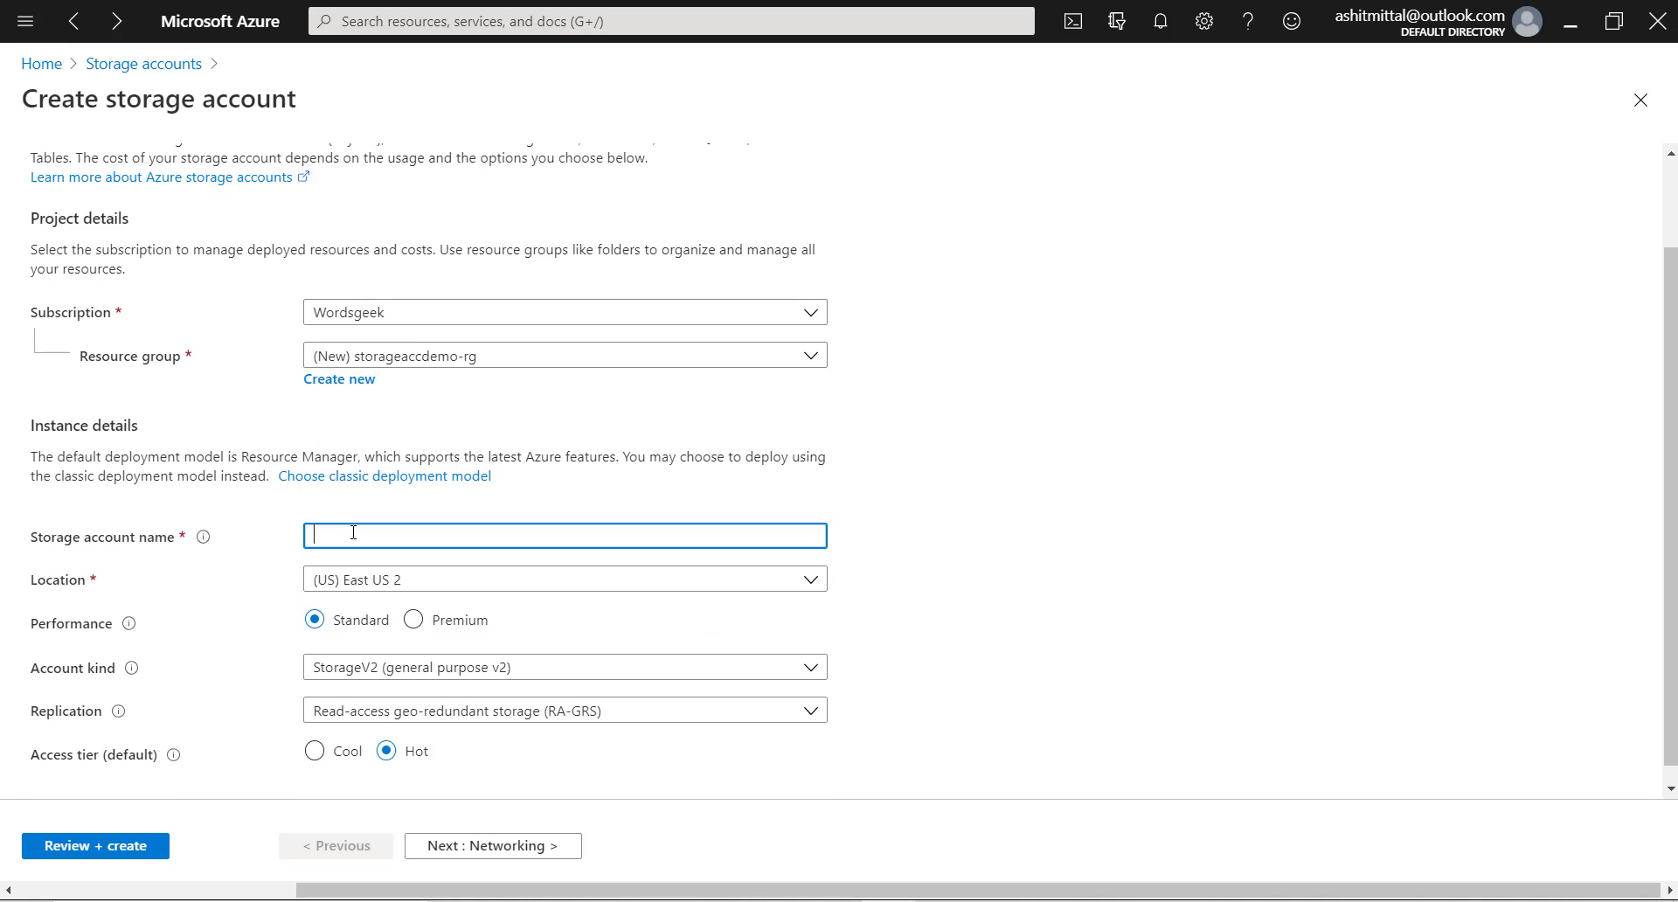
type("storageaccdemo12")
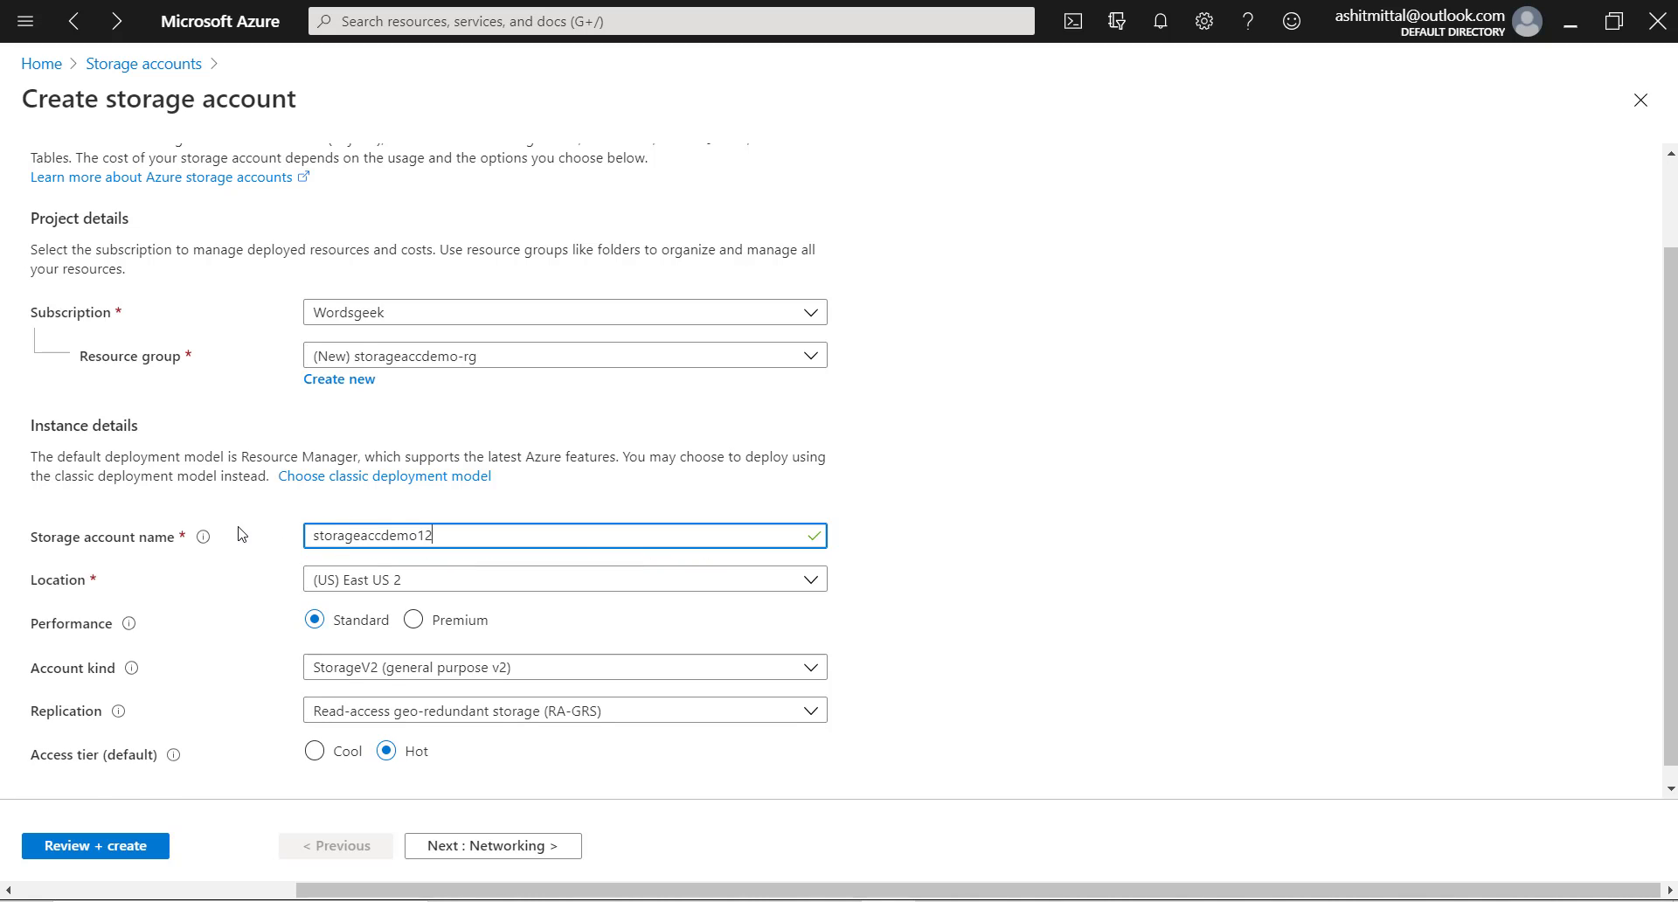
mouse_move(208, 544)
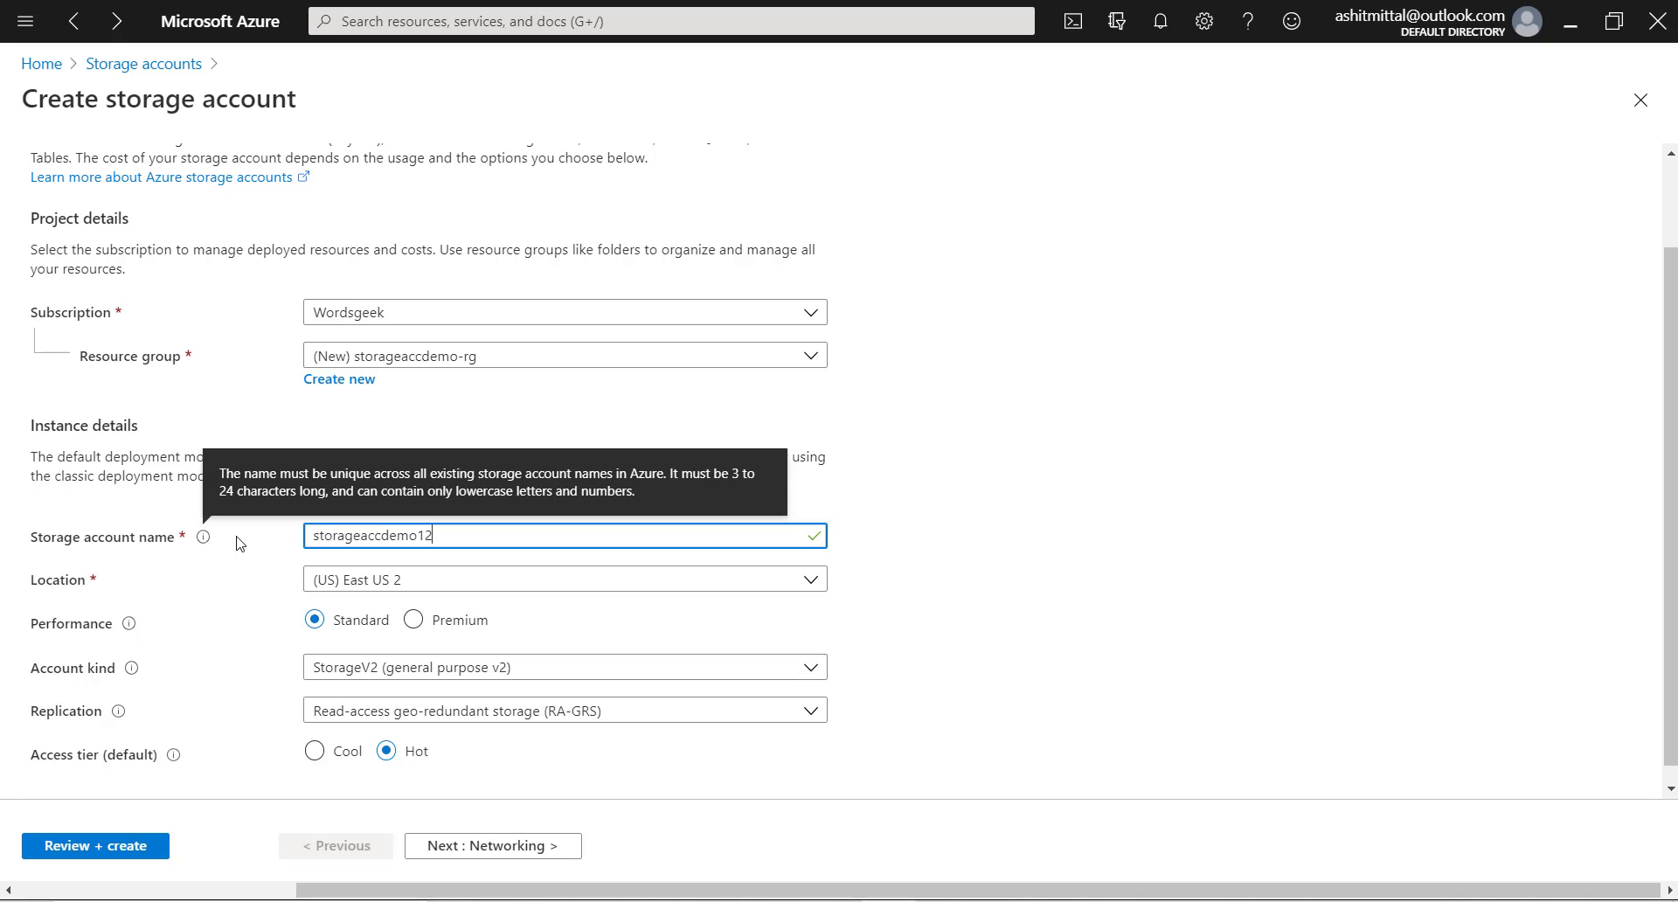
left_click(372, 579)
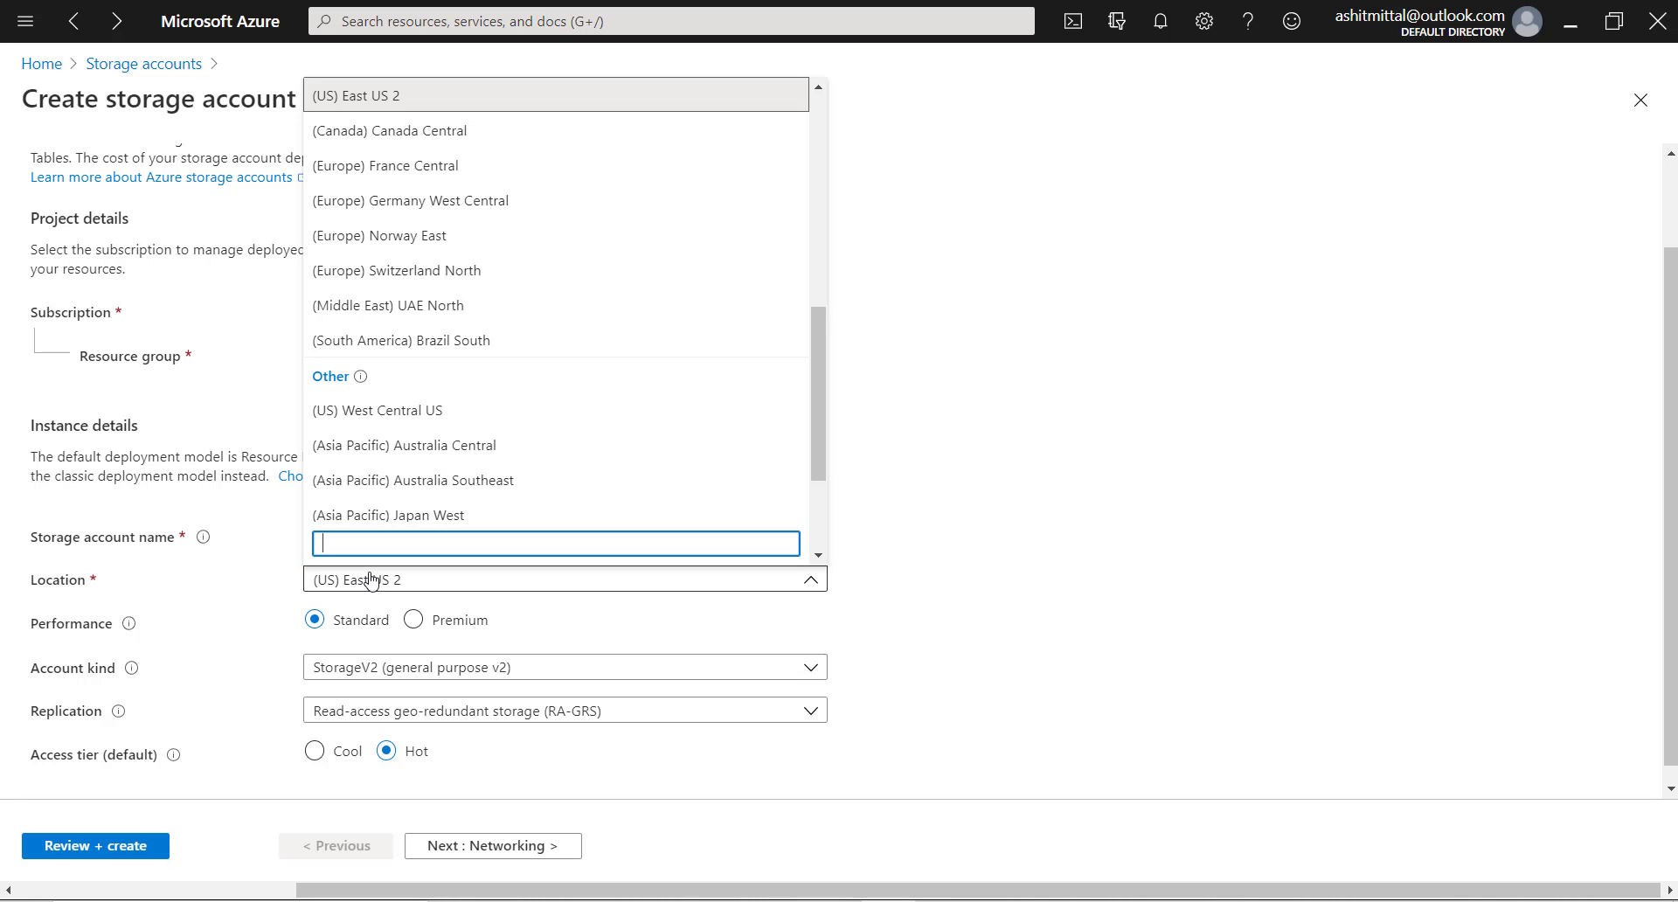
type("west eu")
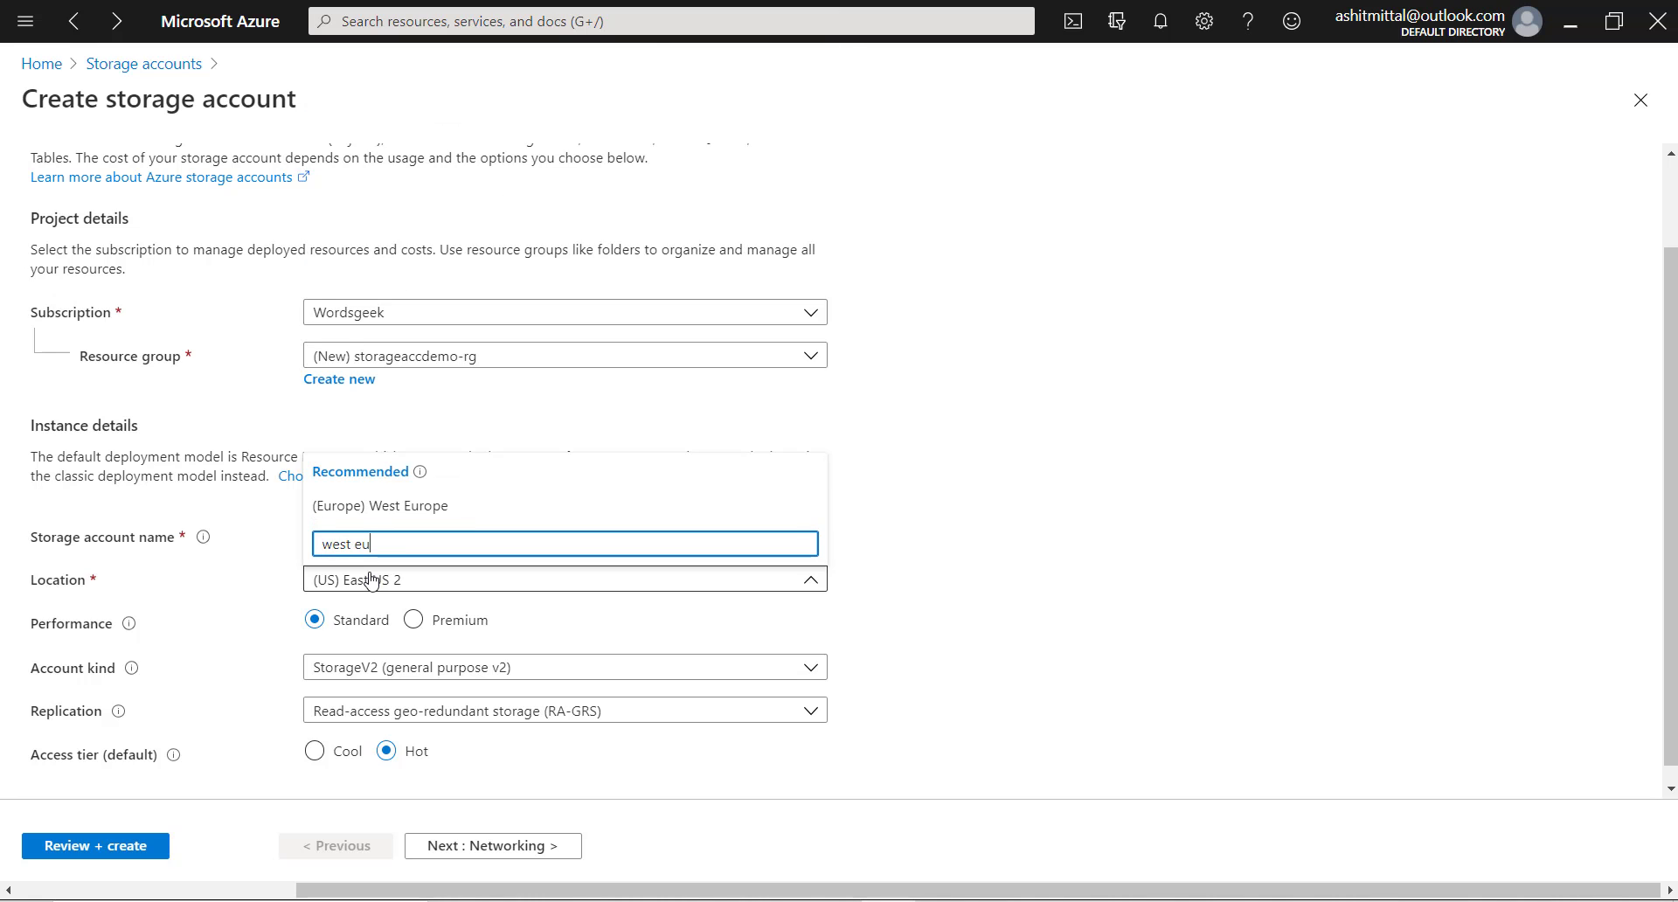
left_click(487, 507)
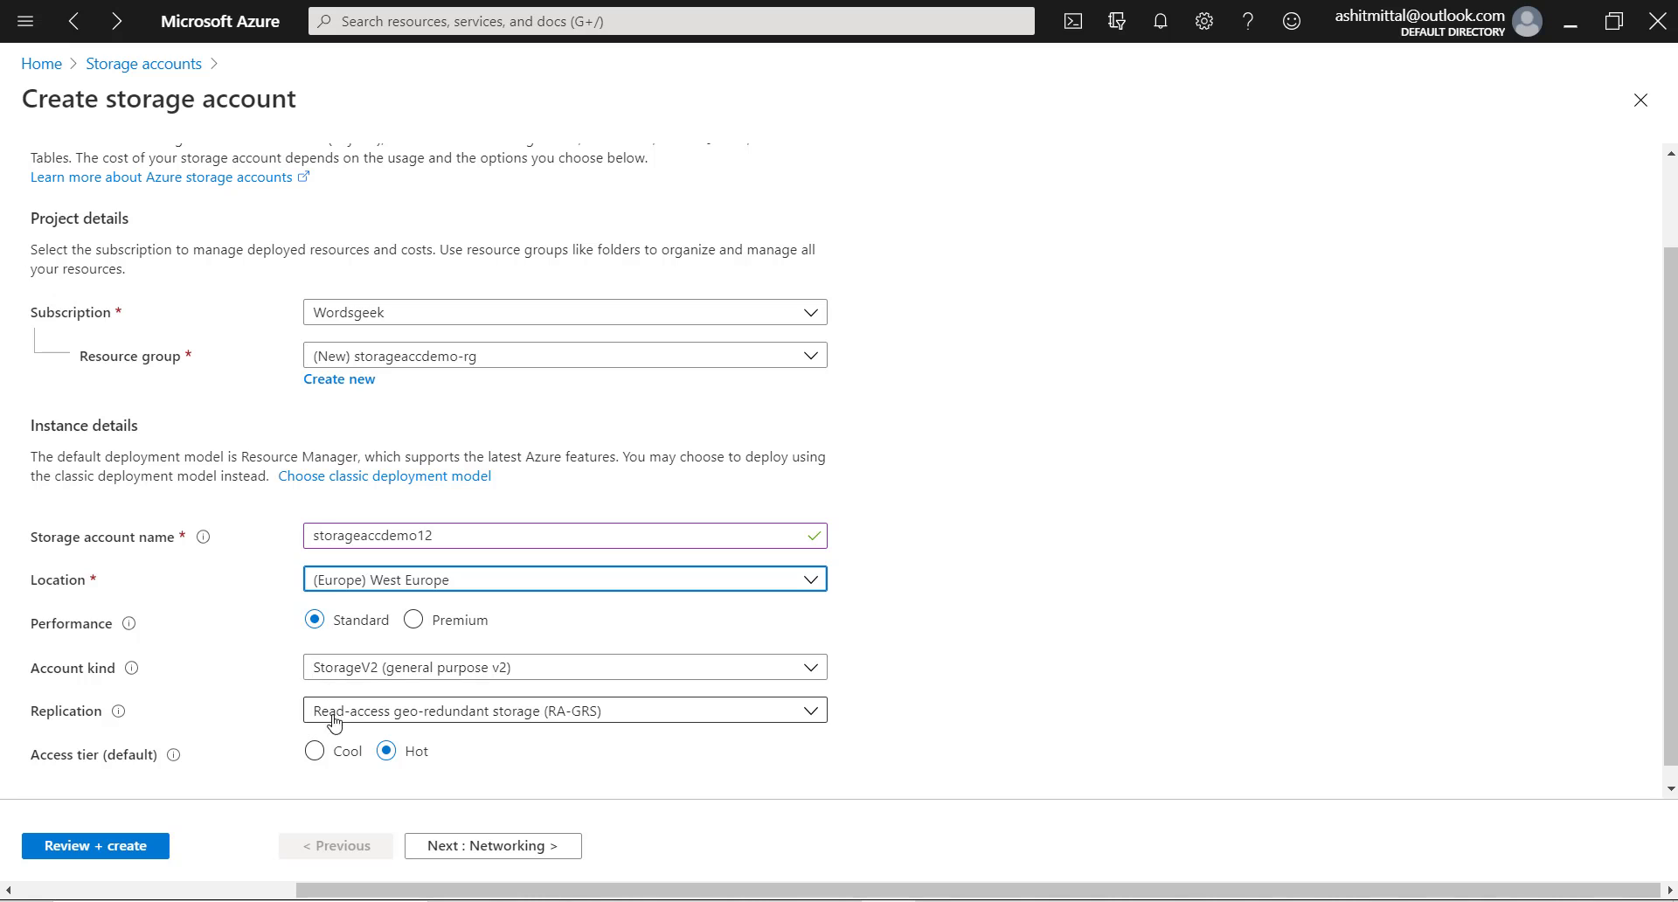
Set the storage account's replication to Locally-redundant storage (LRS)
left_click(375, 715)
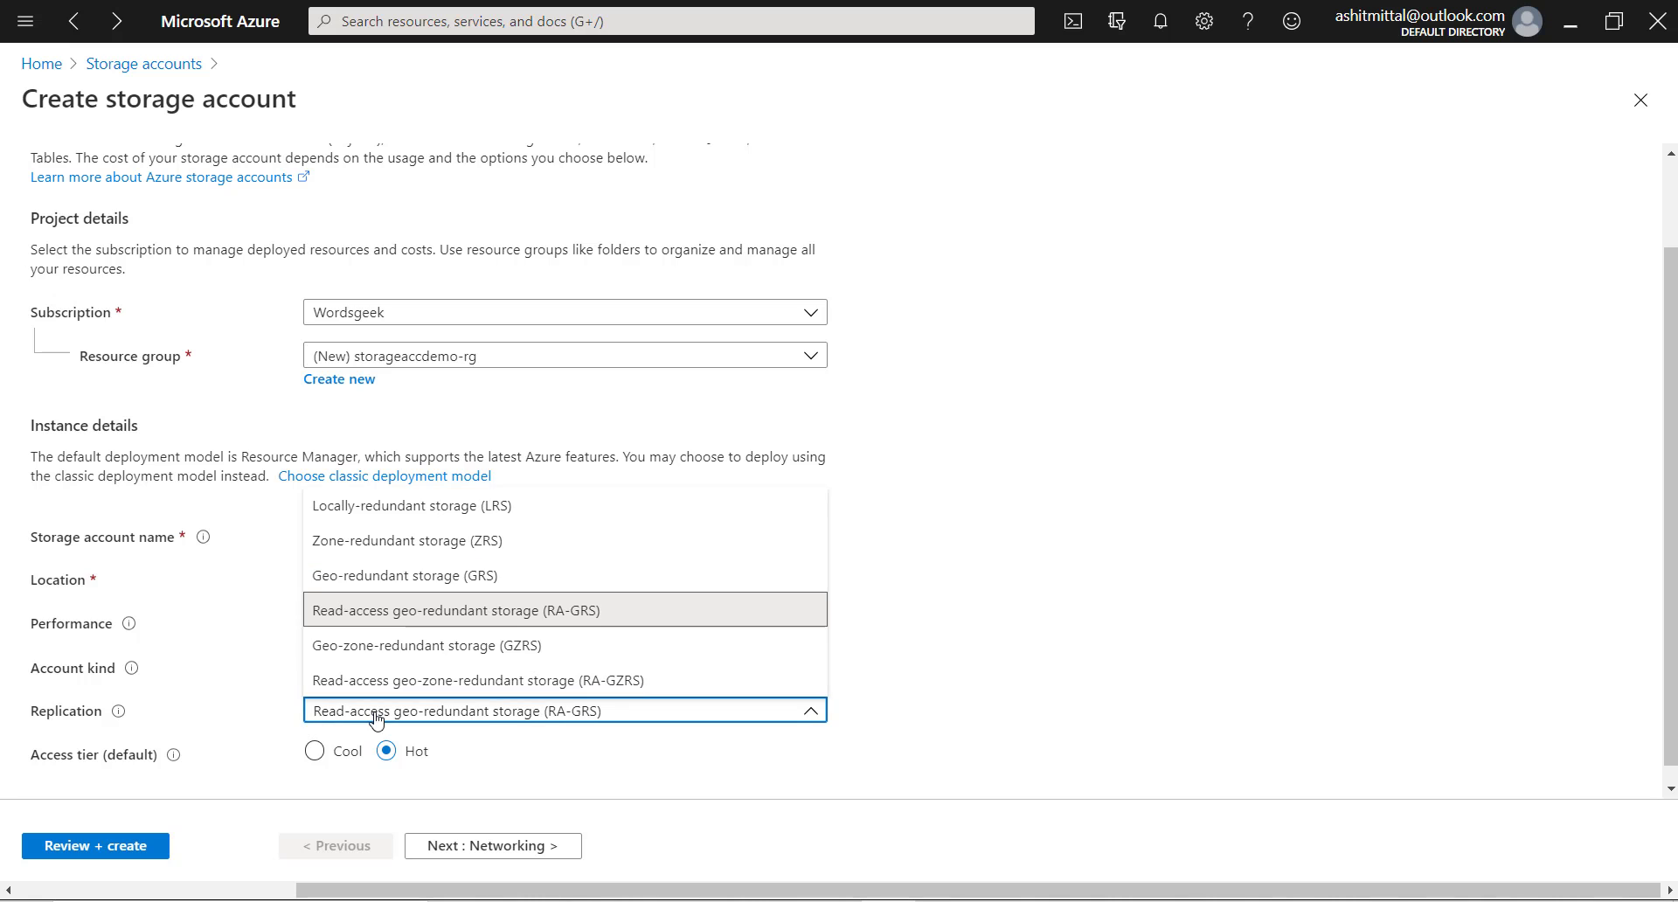
left_click(444, 514)
scroll(266, 647, "down", 1)
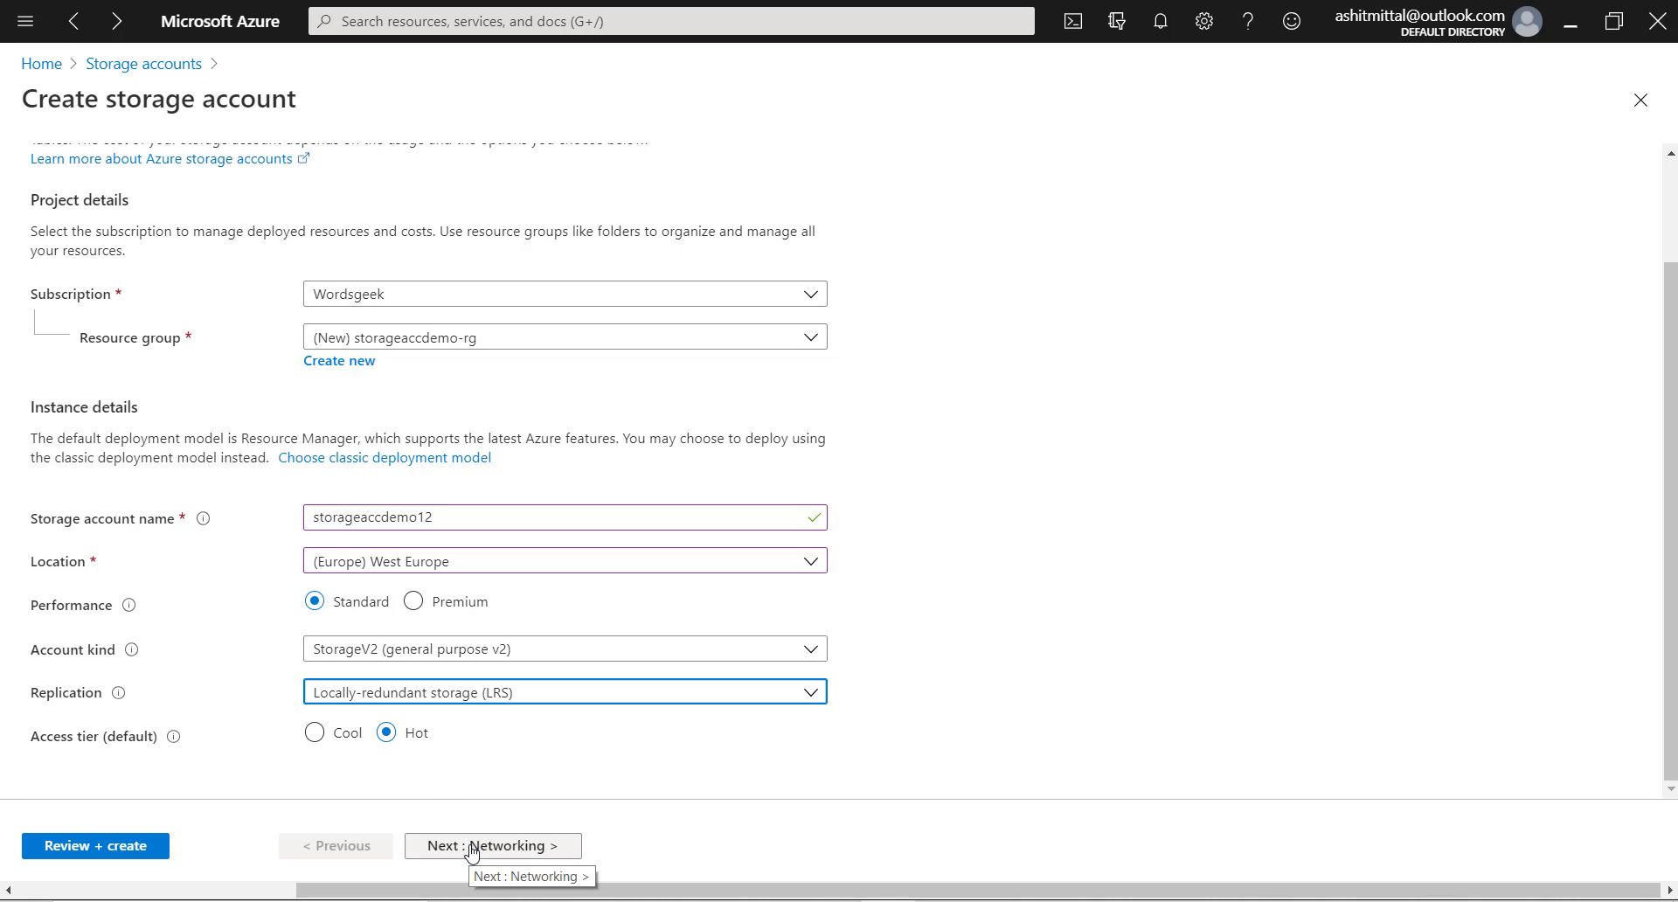
Accept the default Networking, Data protection and Advanced settings and proceed to the tags
left_click(505, 846)
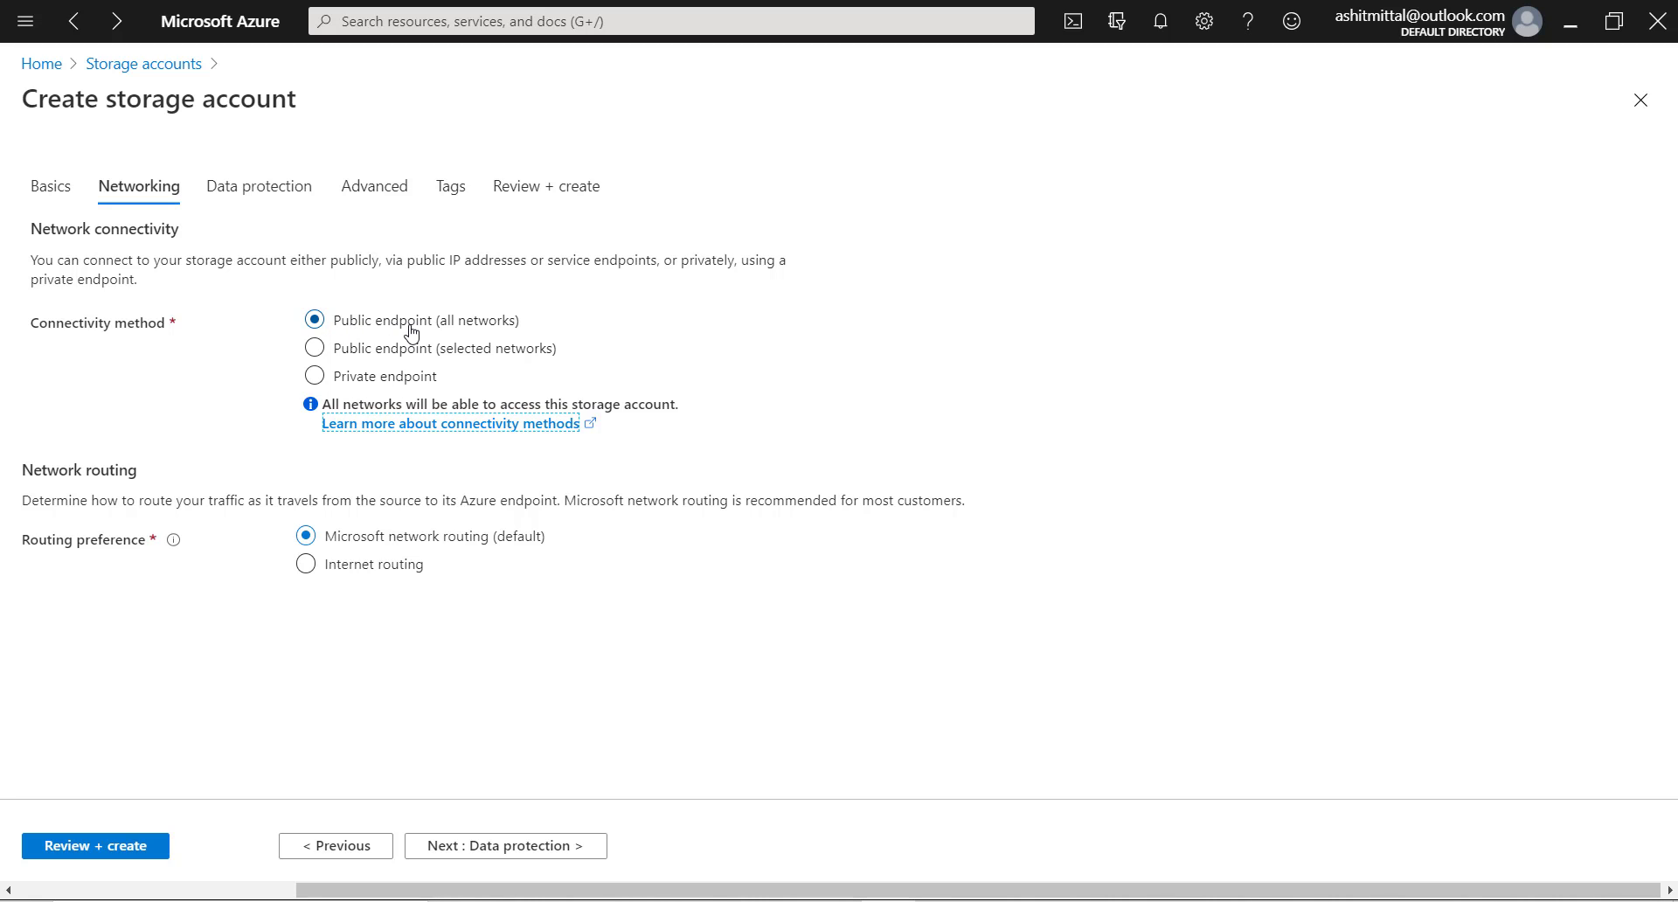
left_click(478, 848)
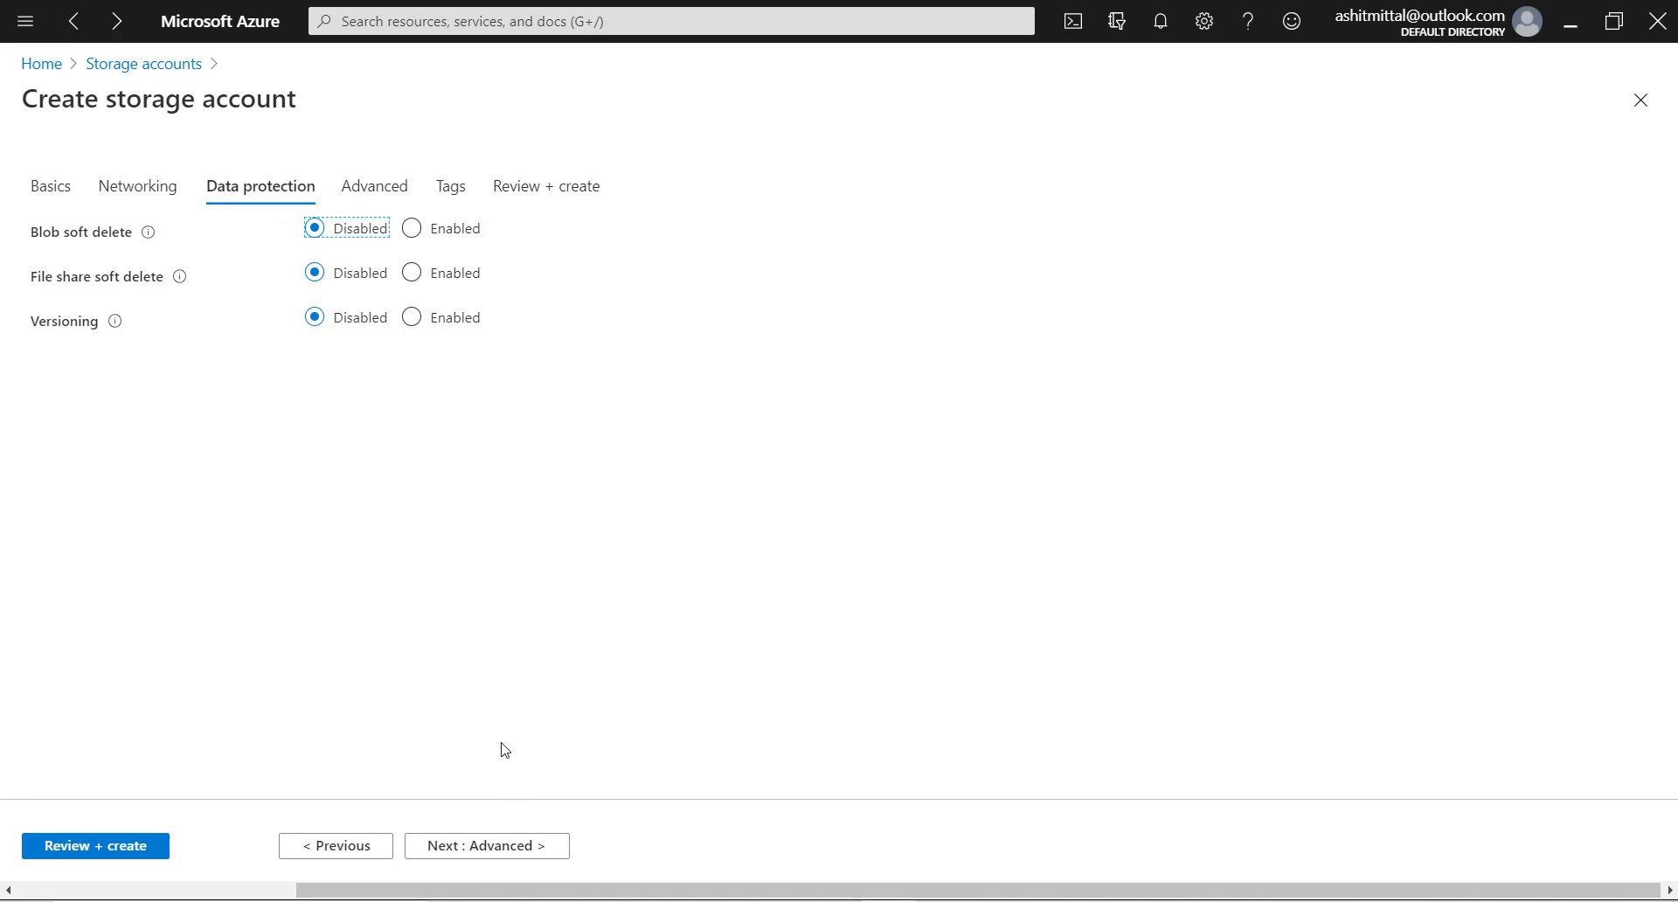
left_click(478, 853)
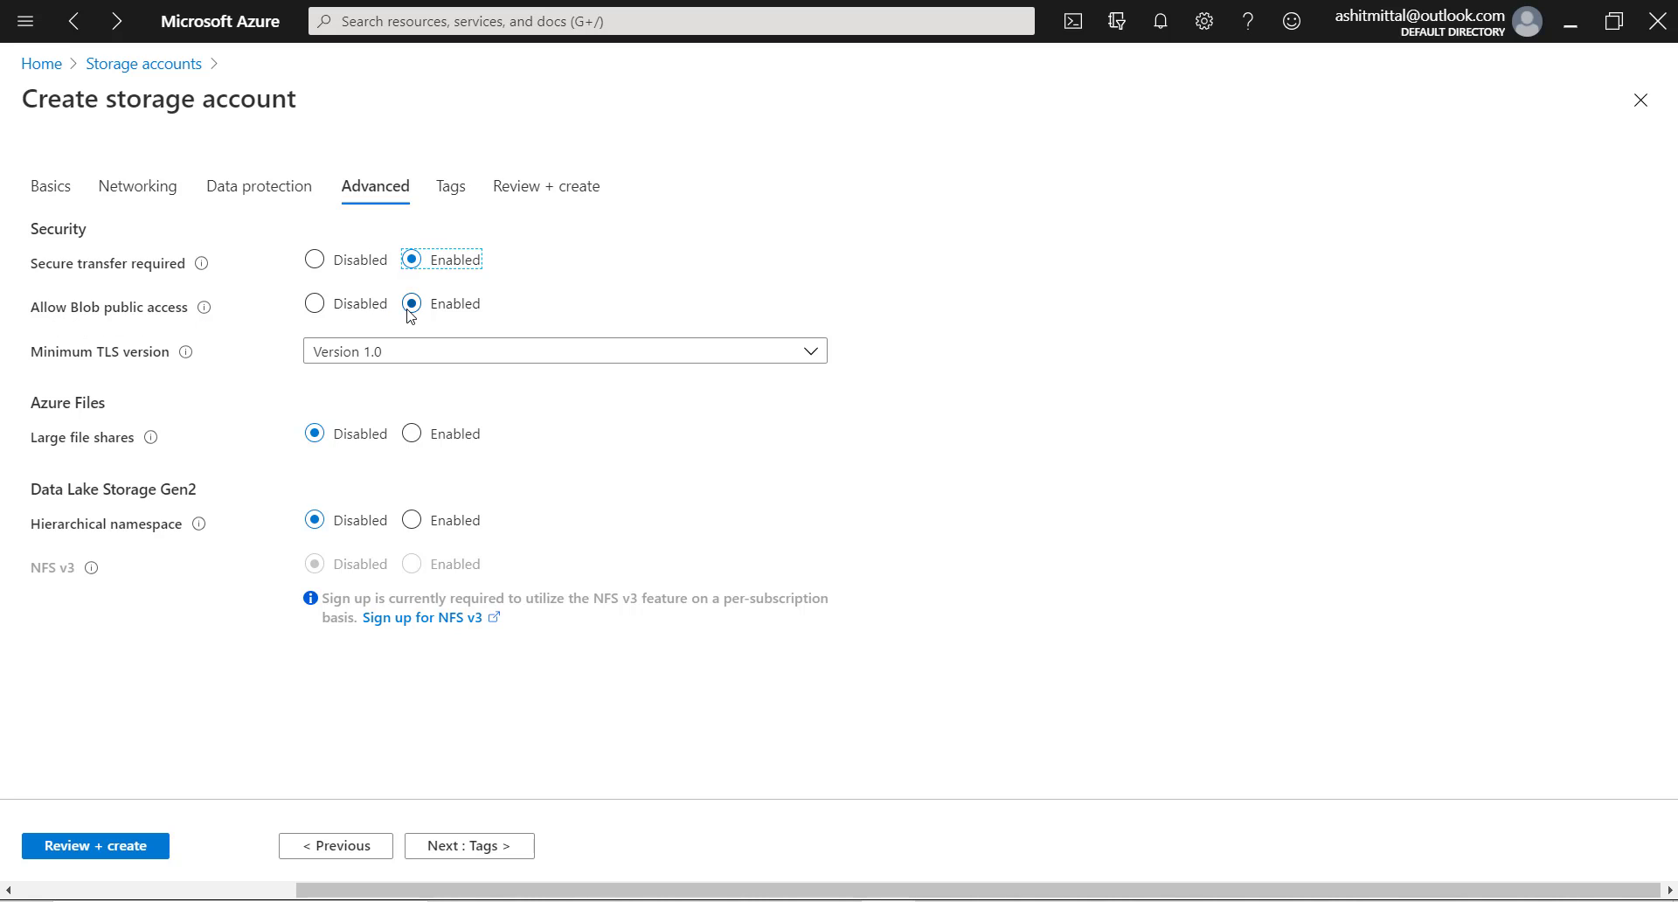
left_click(470, 847)
Add a tag named environment with the value Test to the storage account
left_click(117, 360)
type("e")
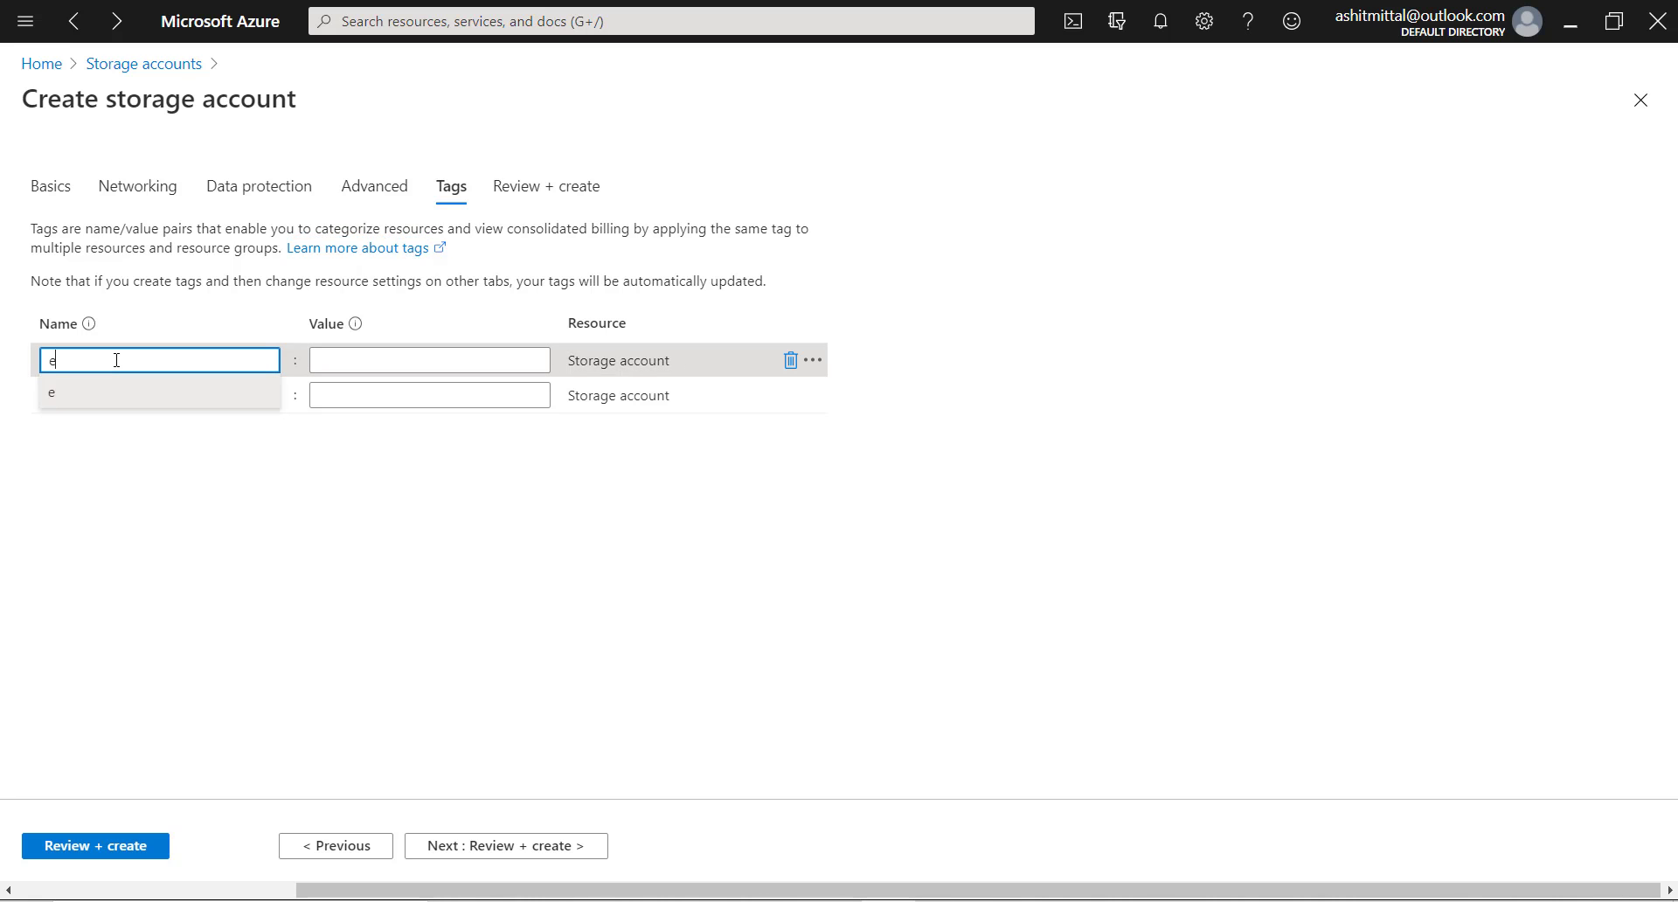
type("nvironment")
key("Tab")
type("Test")
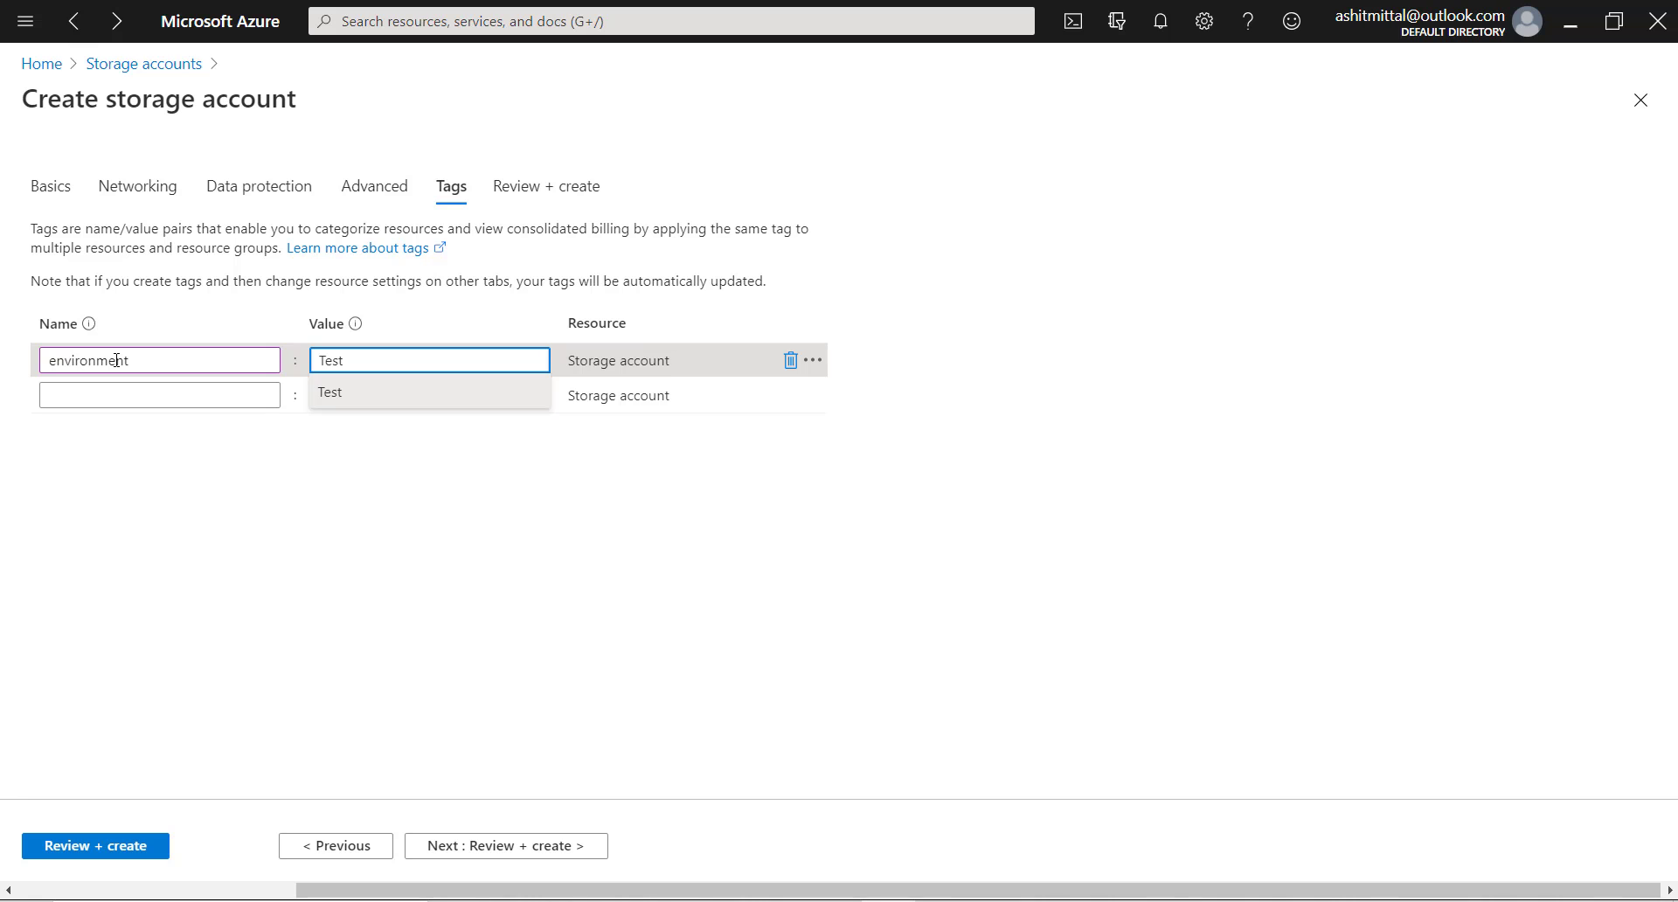
left_click(293, 483)
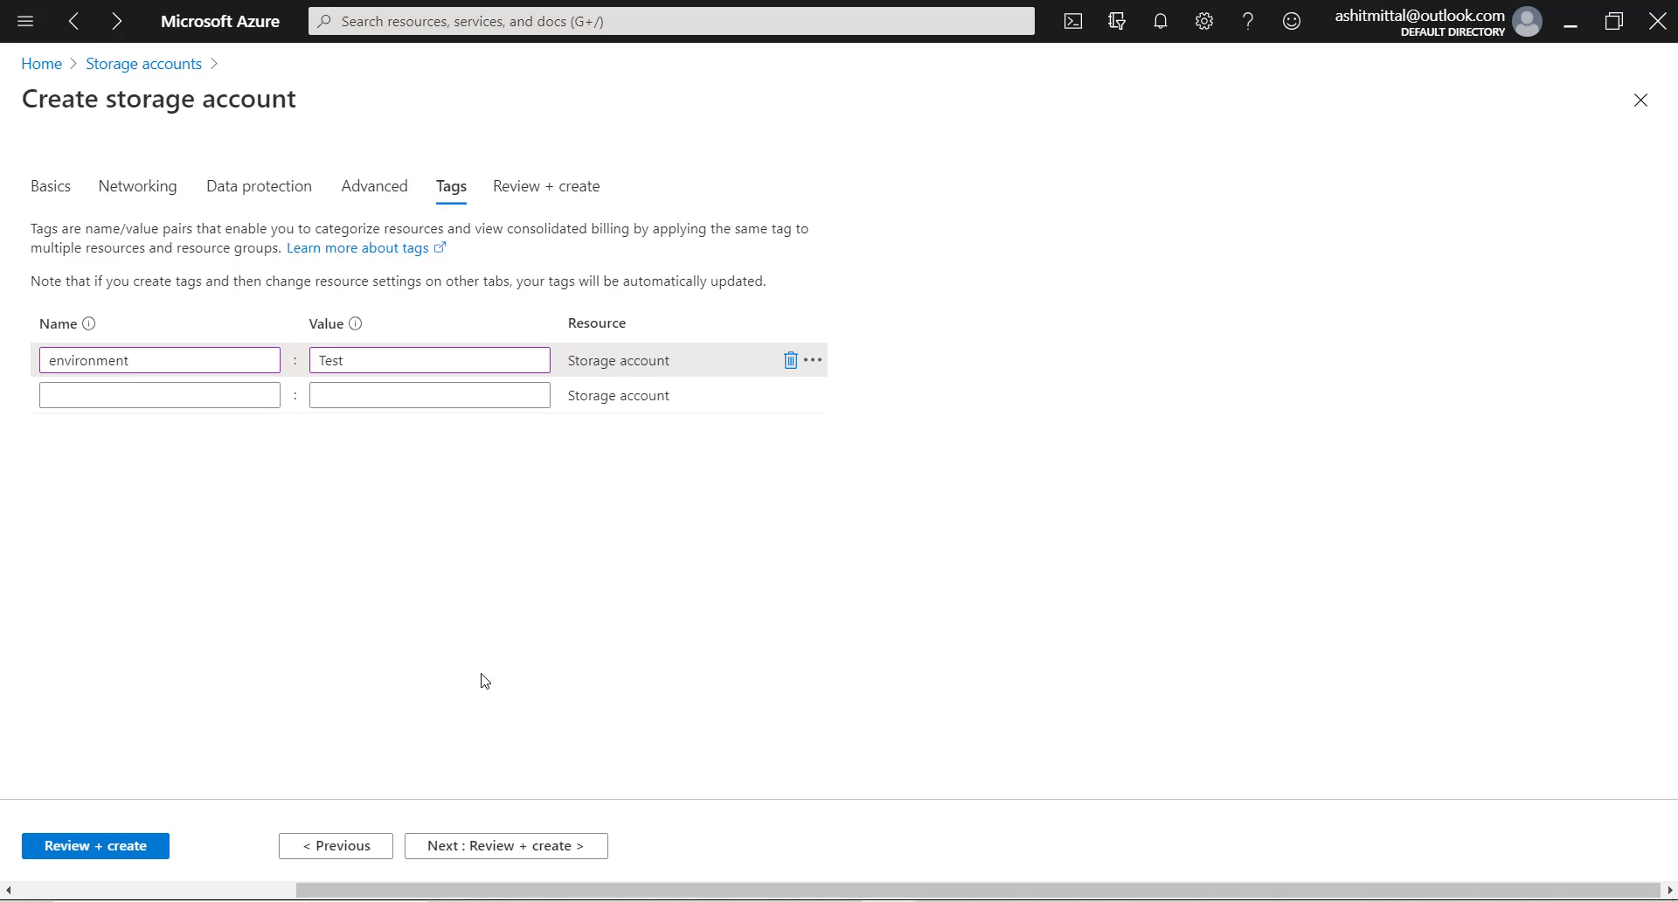
Review the configuration summary and create the storage account, opening its resource page once deployed
left_click(512, 853)
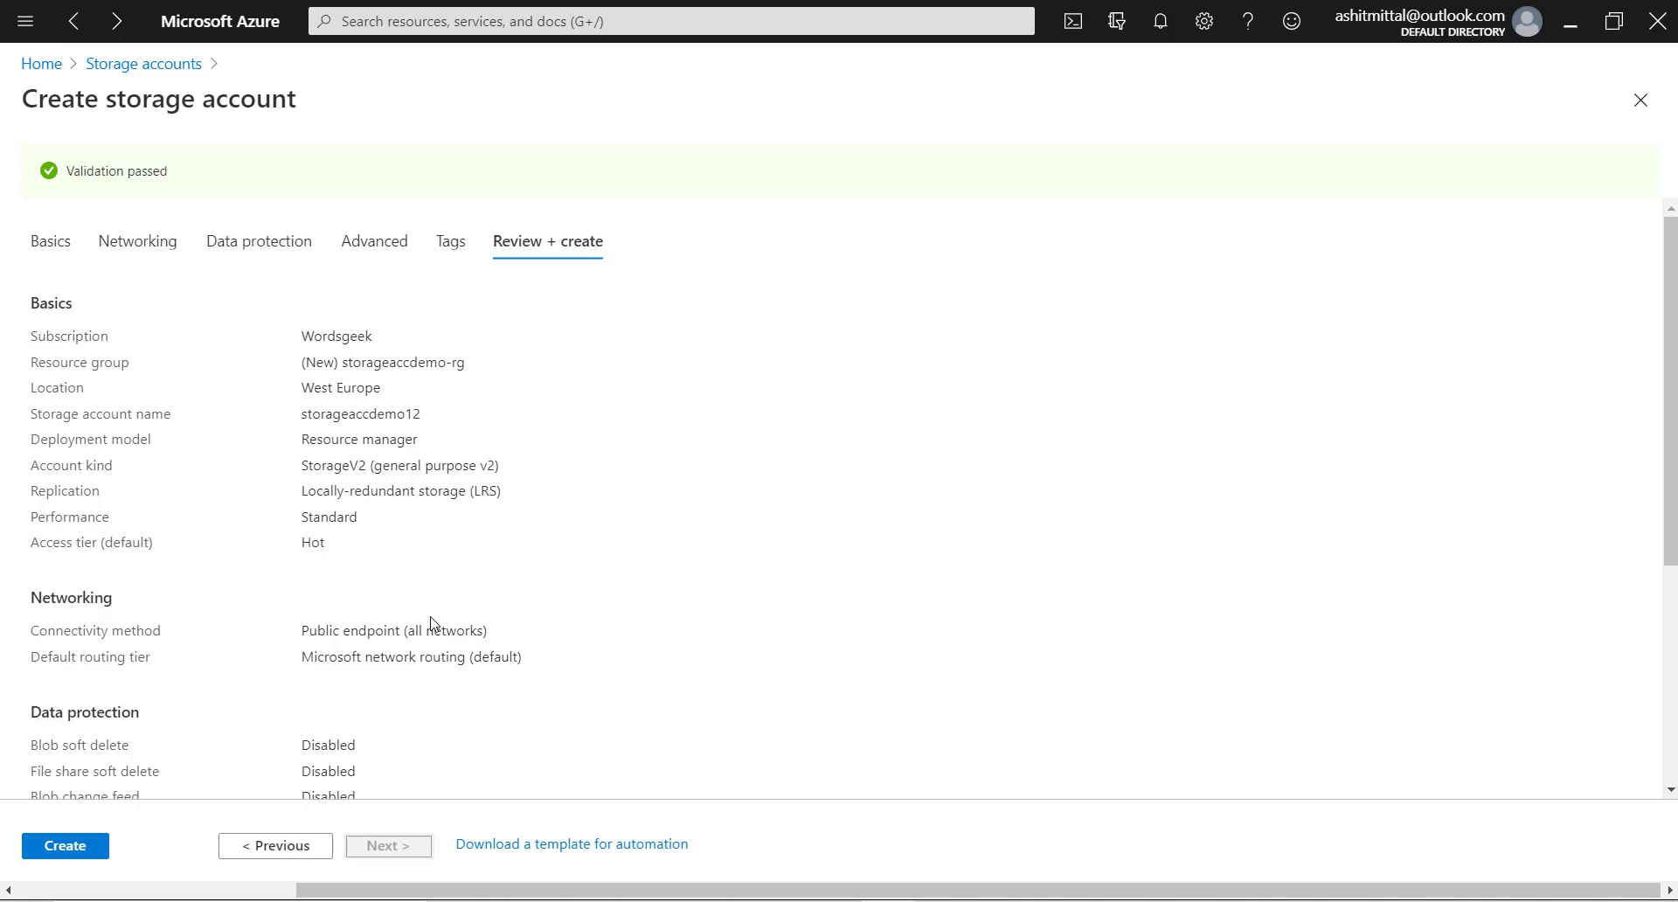
scroll(430, 629, "down", 1)
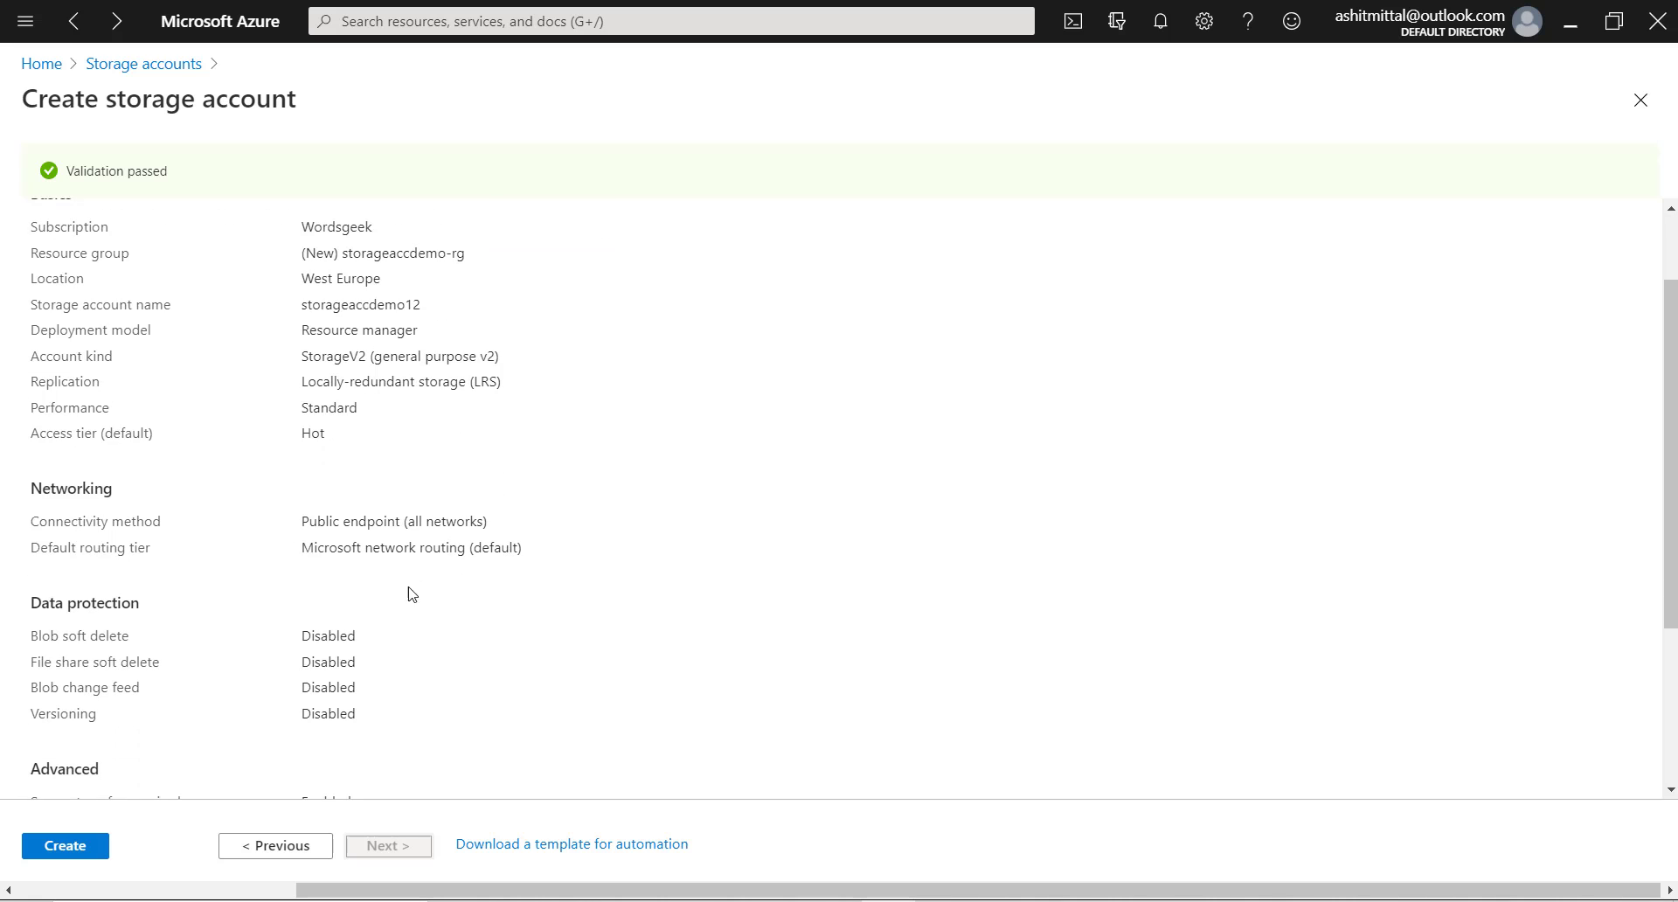
scroll(273, 541, "down", 1)
scroll(274, 541, "down", 1)
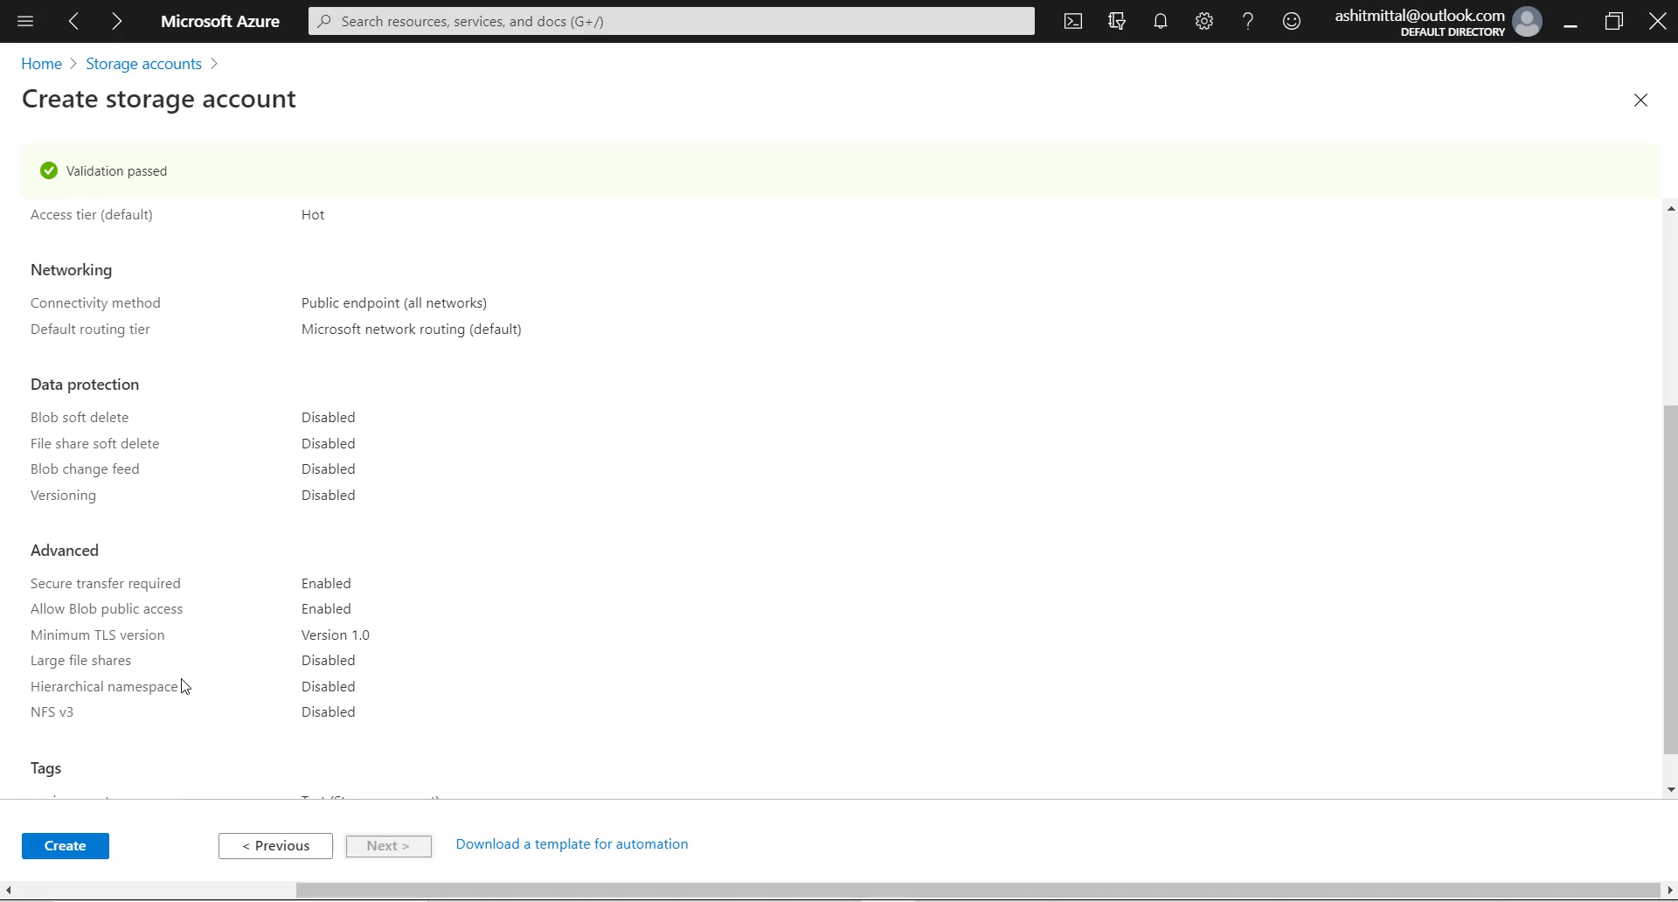
left_click(84, 853)
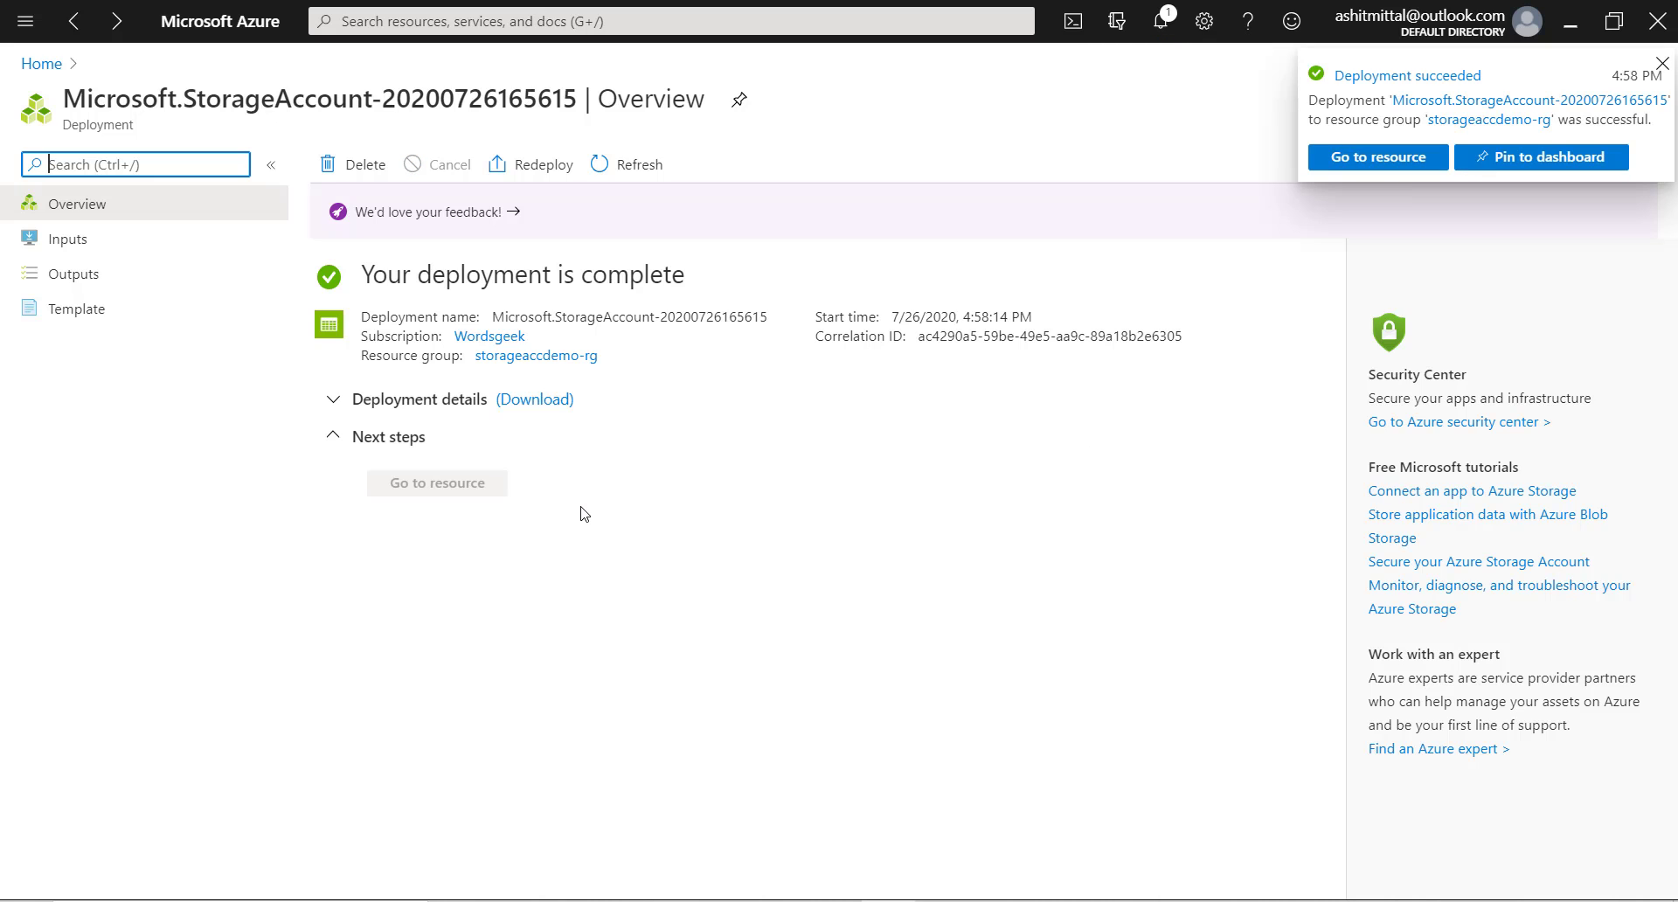
left_click(1369, 169)
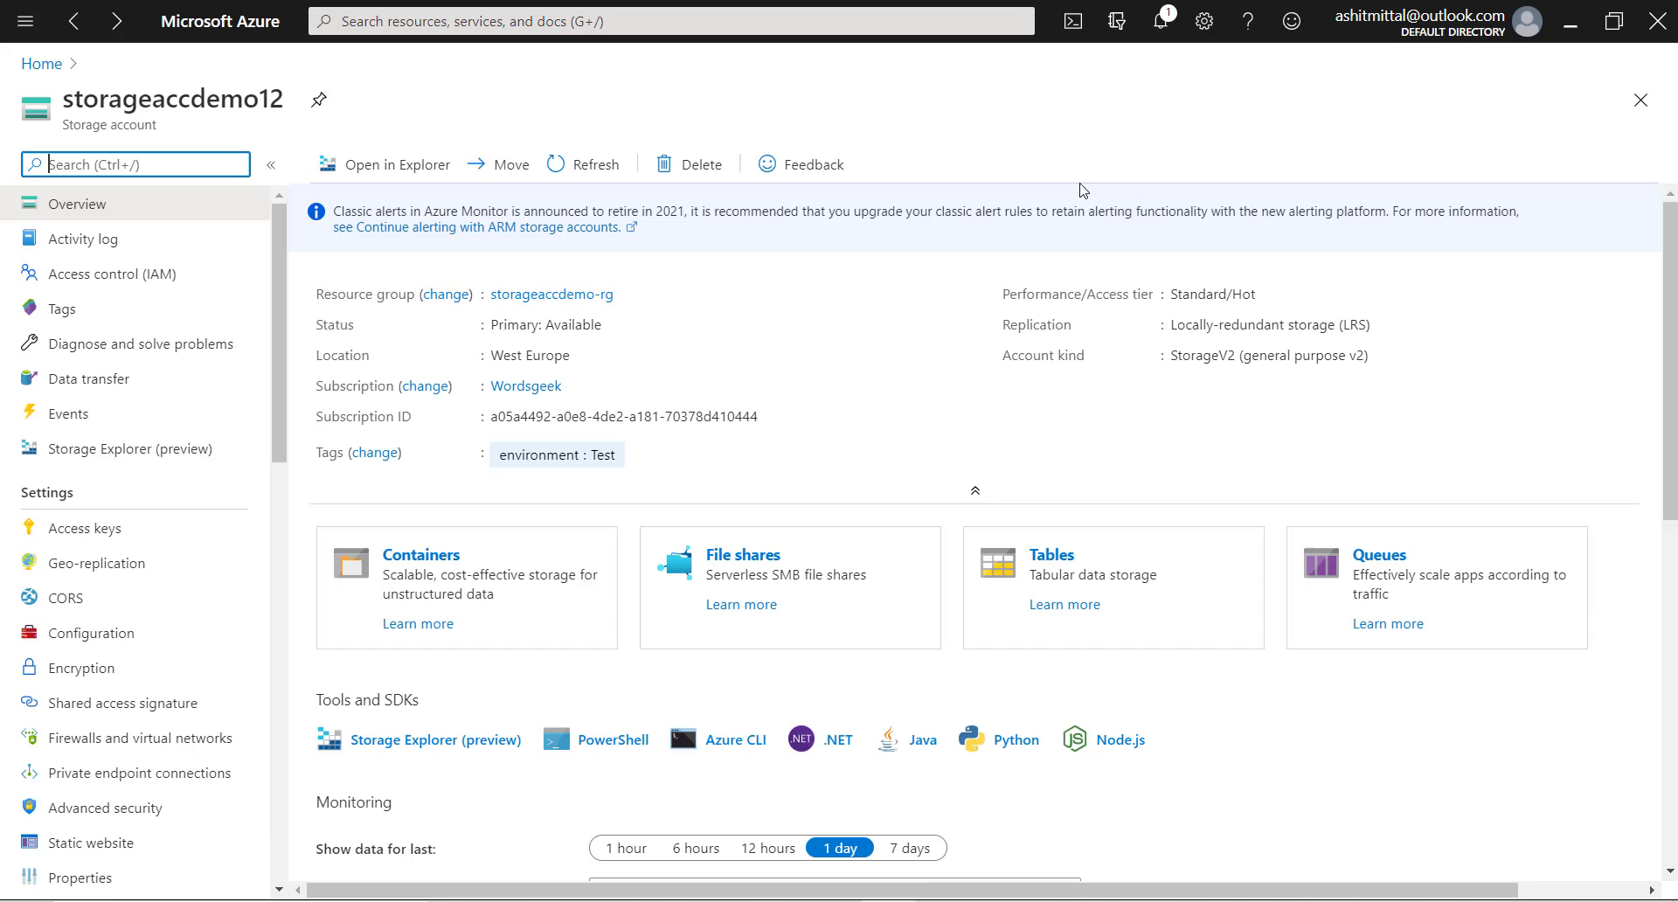